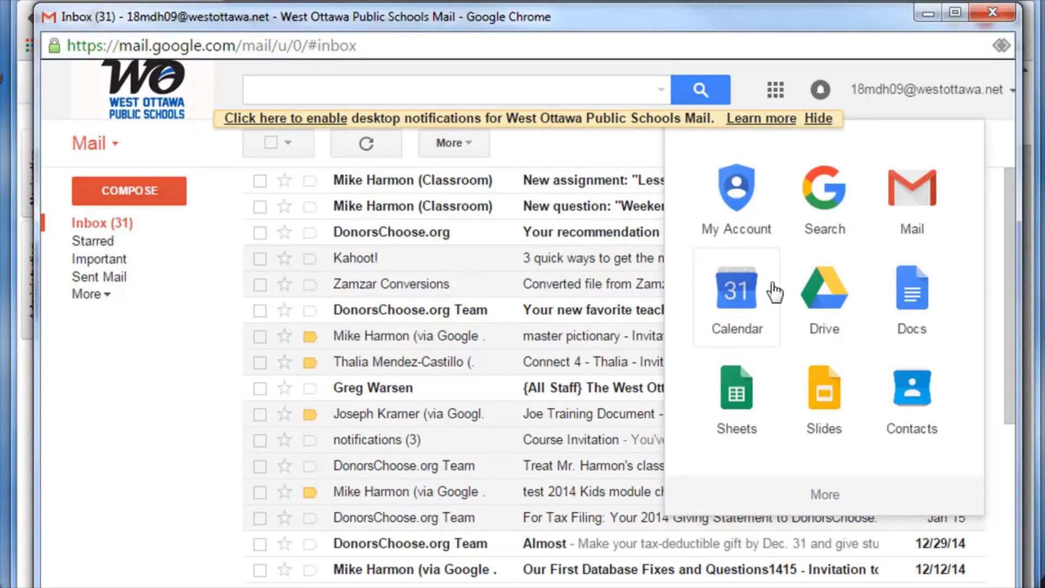
# - Open Google Docs, create a blank document and enter the title text "Tic Tac Toe"
pyautogui.click(917, 309)
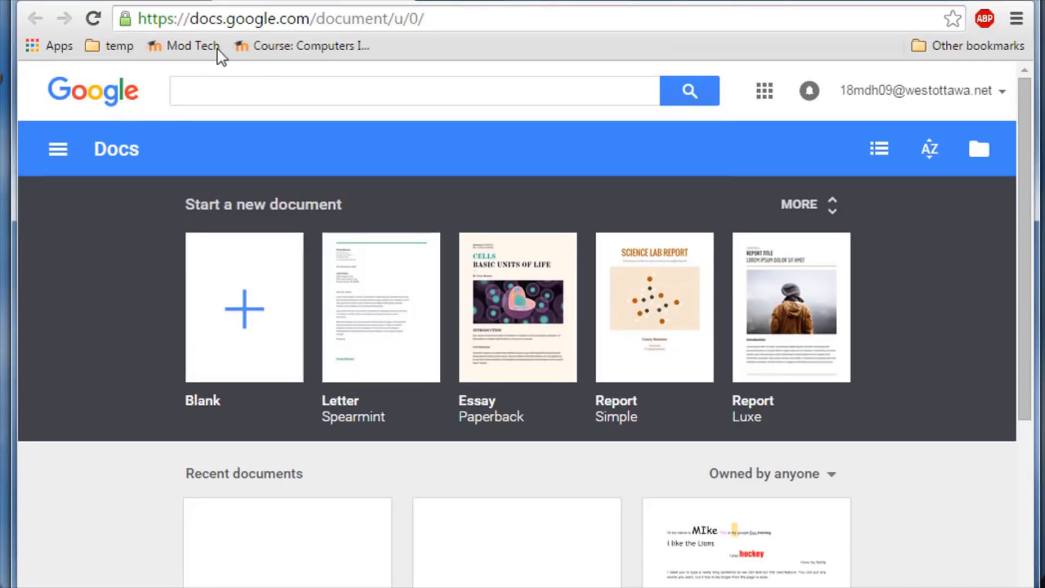
pyautogui.click(239, 319)
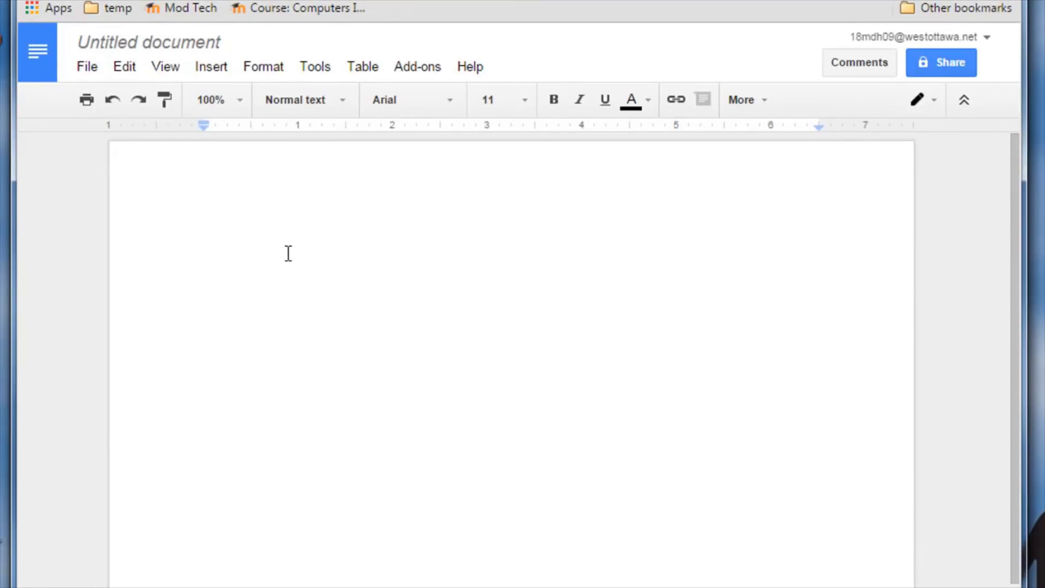
pyautogui.write('Tic Tac Toe')
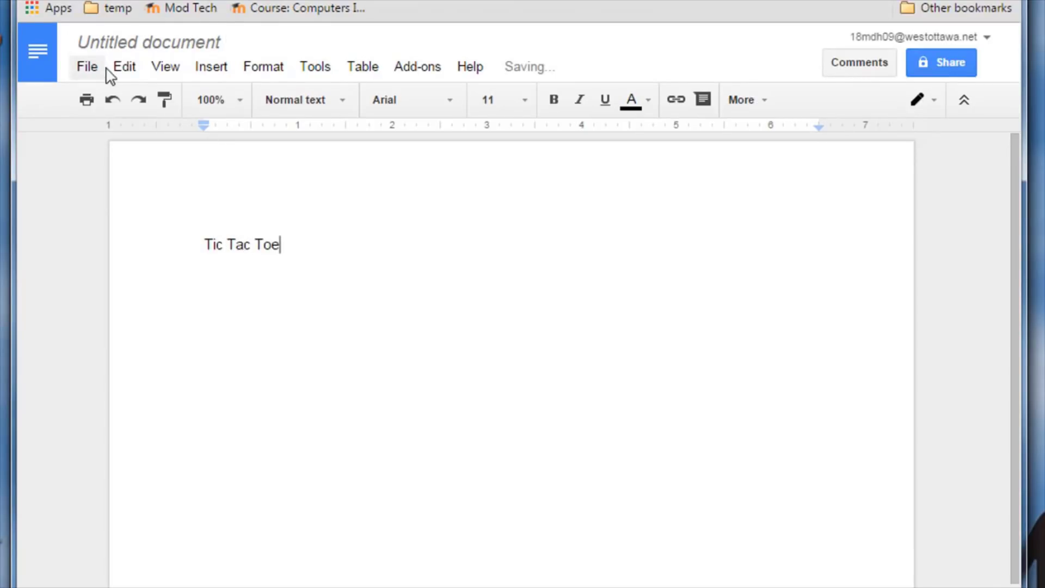
# - Rename the document as "Tic Tac Toe MDH"
pyautogui.click(139, 42)
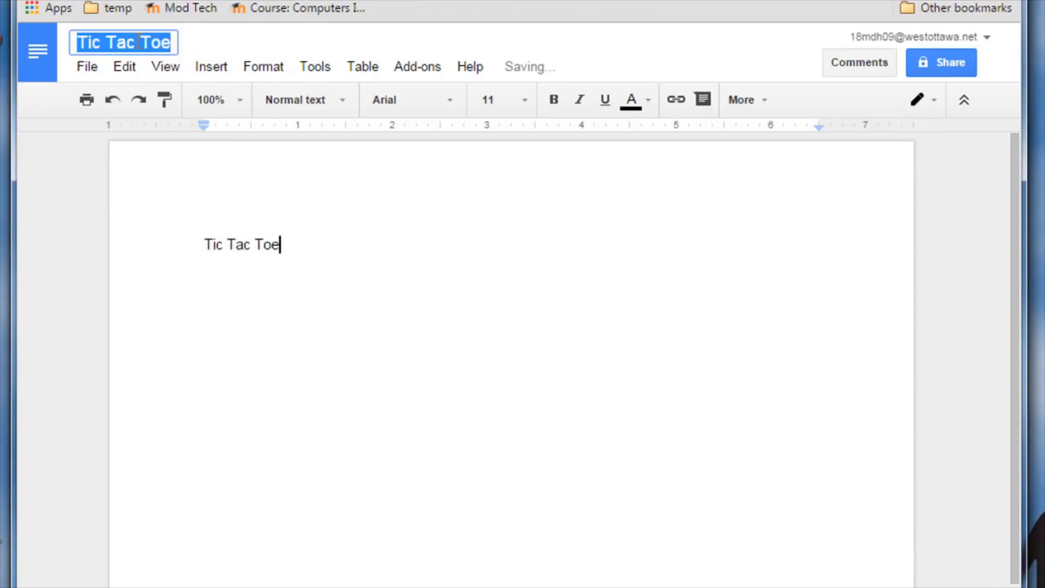
pyautogui.click(187, 42)
pyautogui.click(169, 39)
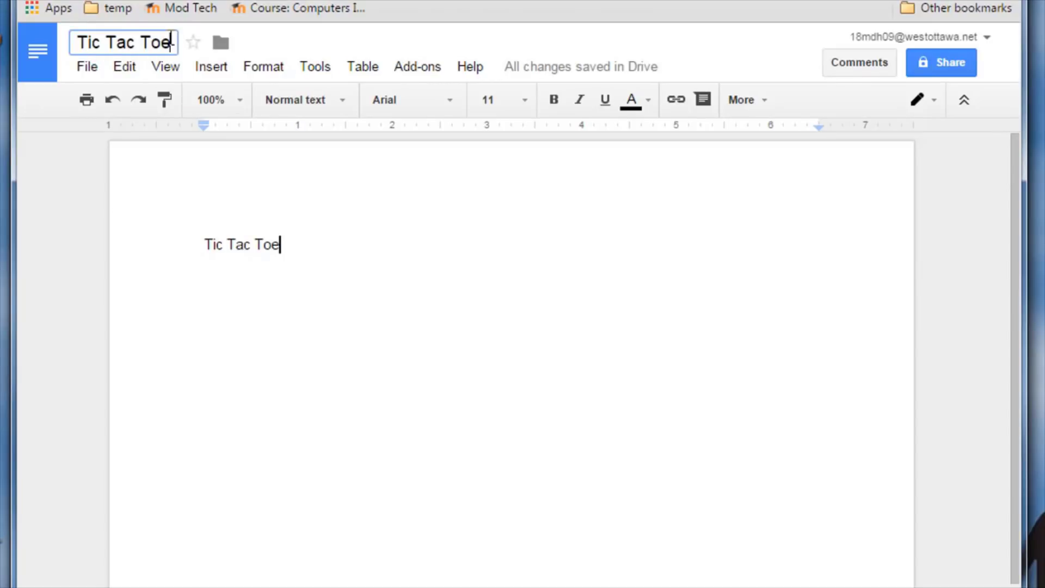
pyautogui.write('MDH')
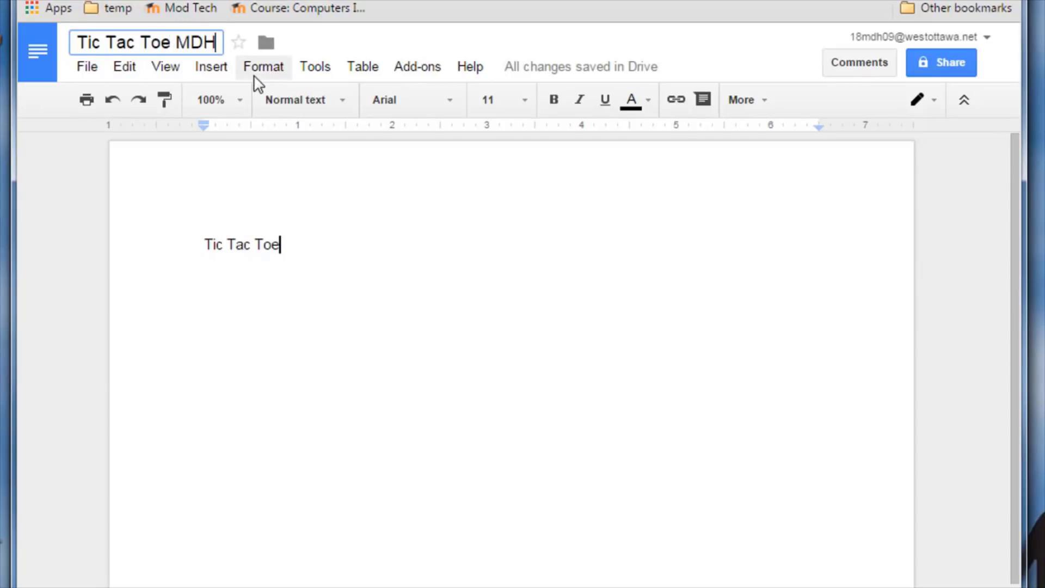
pyautogui.click(449, 214)
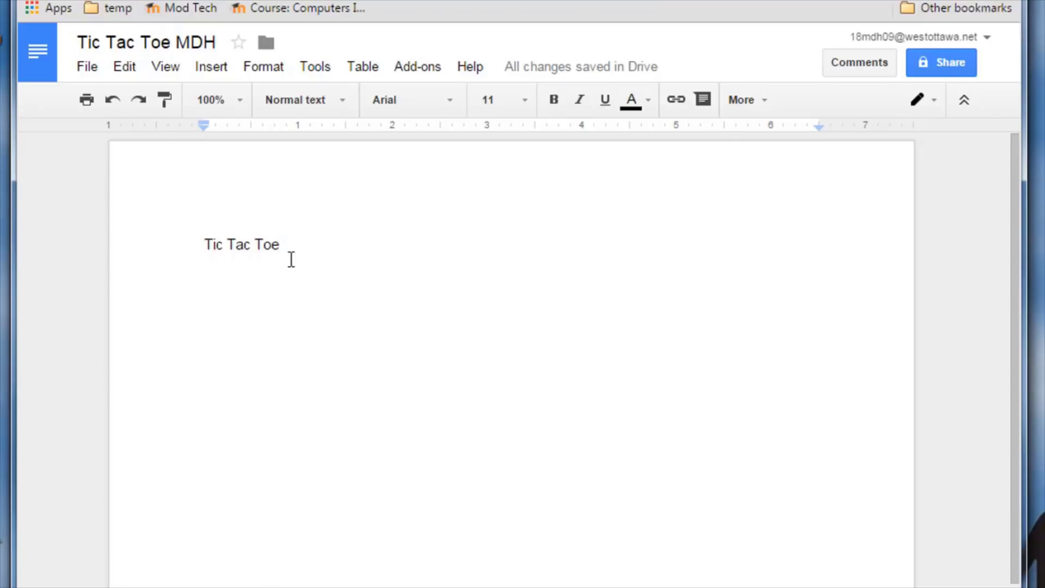
# - Set the "Tic Tac Toe" title to font size 48 and center it on the page
pyautogui.moveTo(292, 259); pyautogui.dragTo(174, 240)
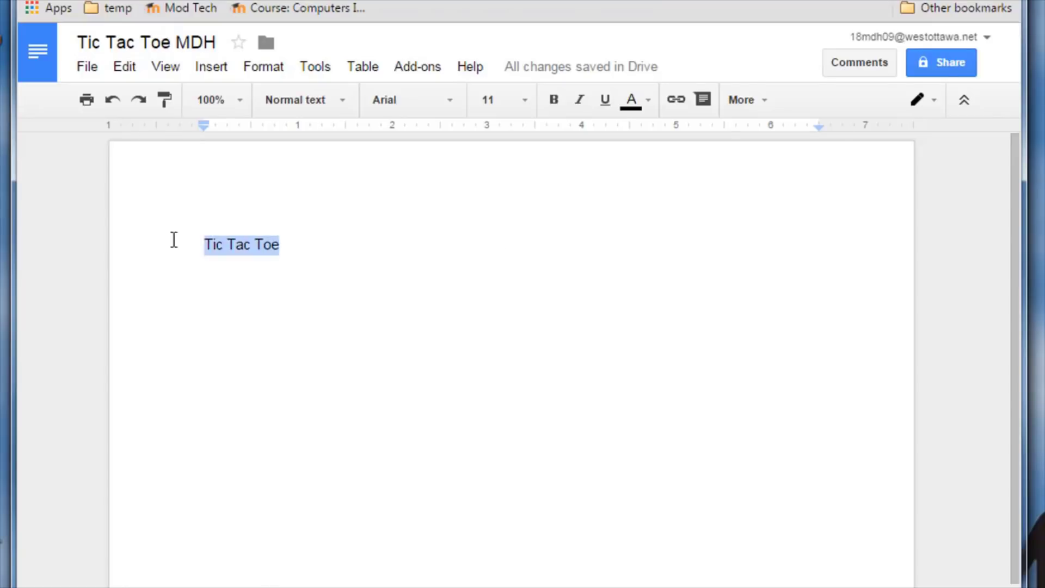
pyautogui.click(524, 100)
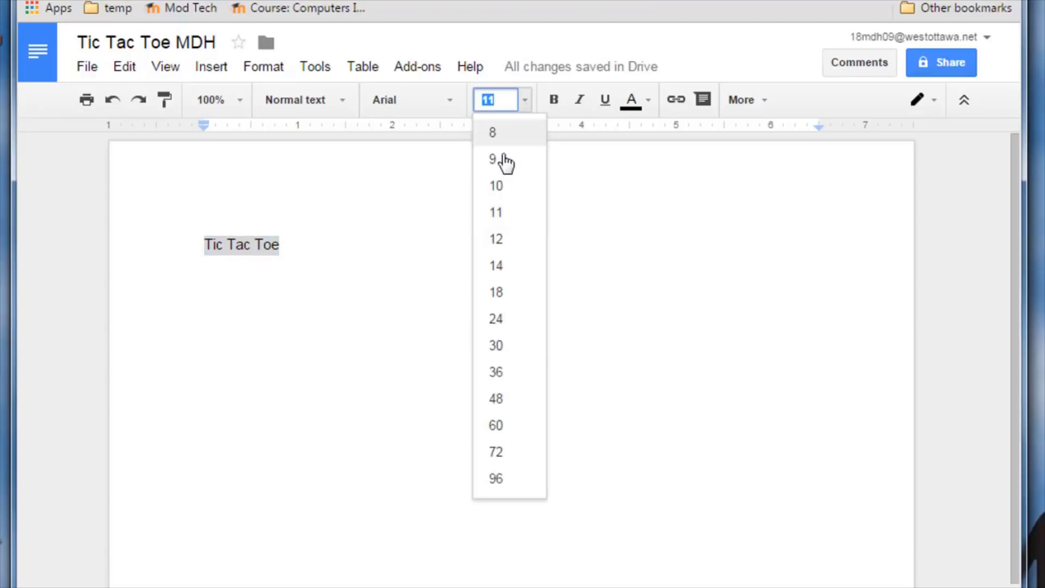
pyautogui.click(496, 400)
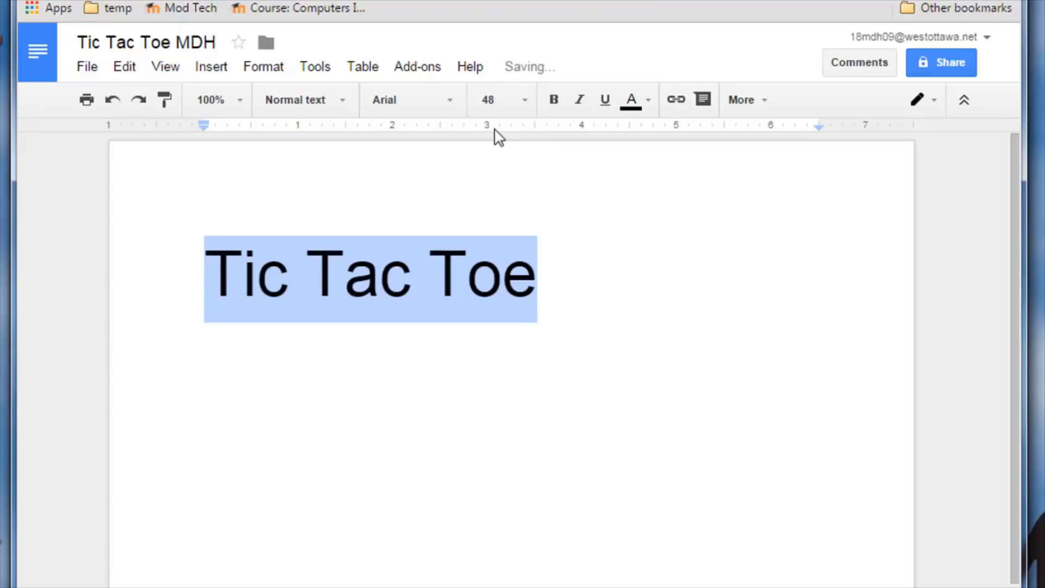
pyautogui.click(758, 103)
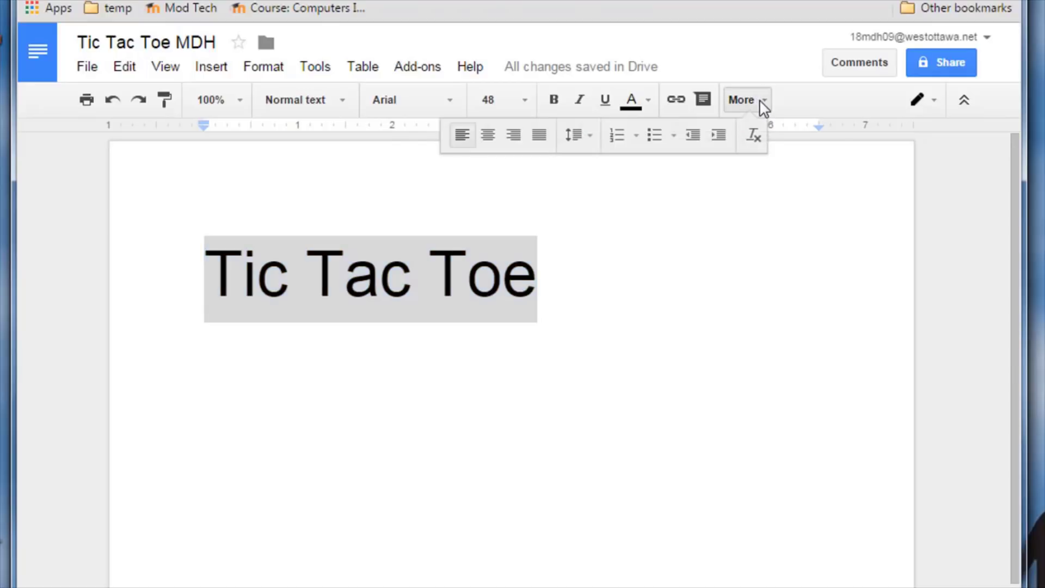
pyautogui.click(493, 140)
pyautogui.doubleClick(710, 285)
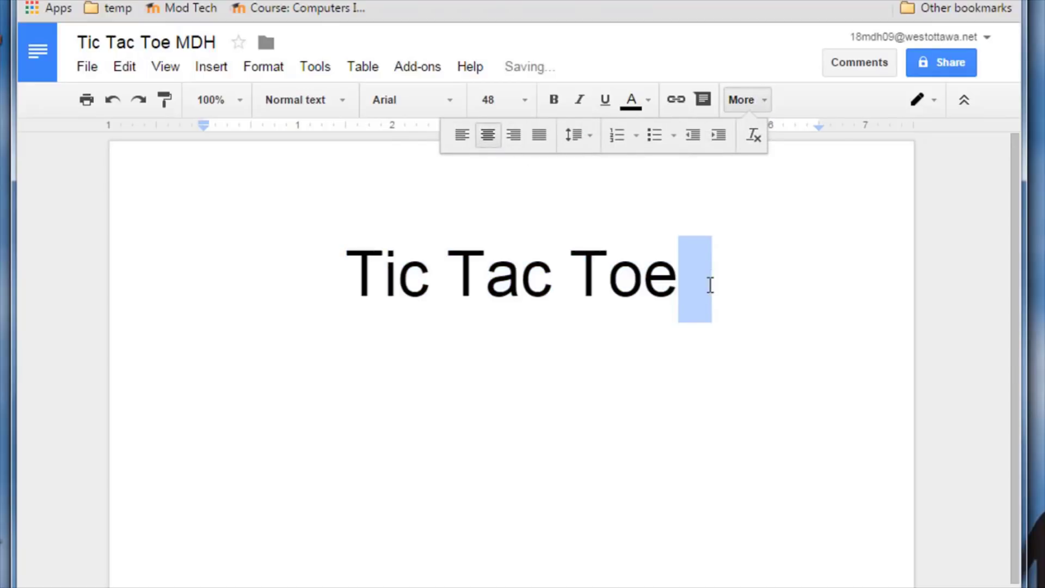
# - Color the title words separately: "Tic" green, "Tac" blue and "Toe" red
pyautogui.moveTo(361, 278); pyautogui.dragTo(425, 274)
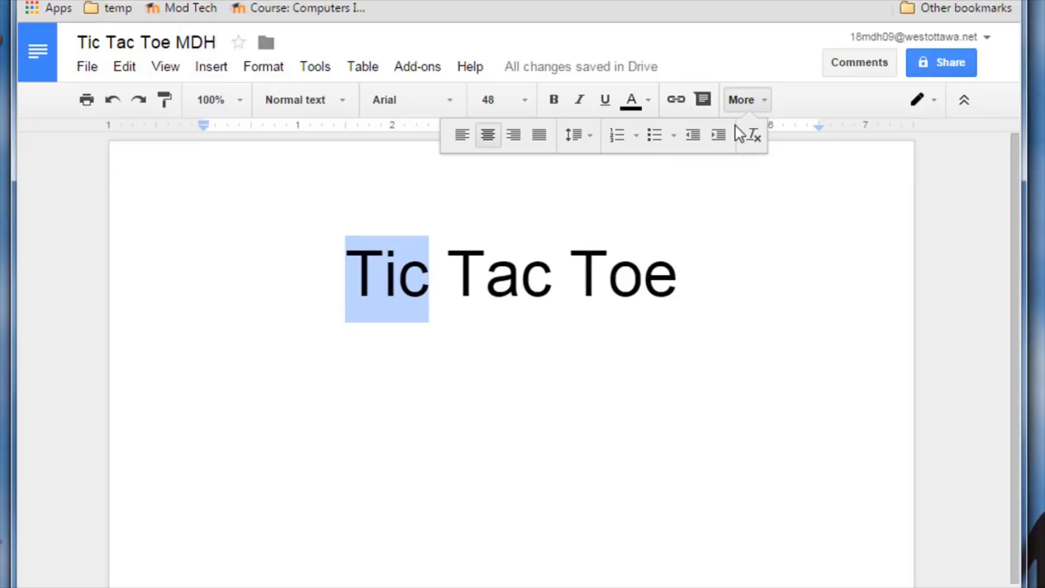
pyautogui.click(631, 99)
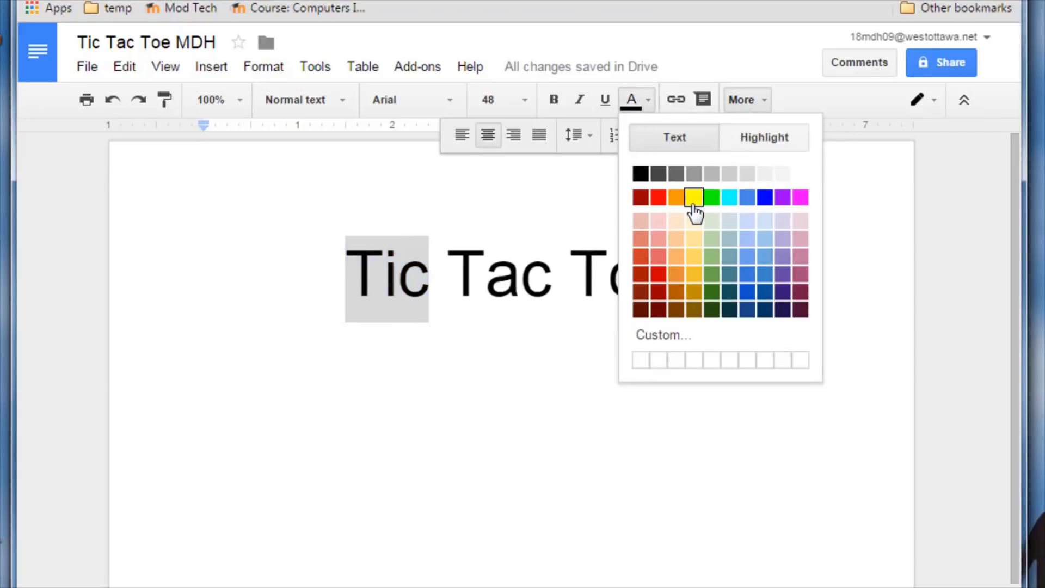
pyautogui.click(710, 199)
pyautogui.moveTo(473, 278); pyautogui.dragTo(552, 283)
pyautogui.click(648, 105)
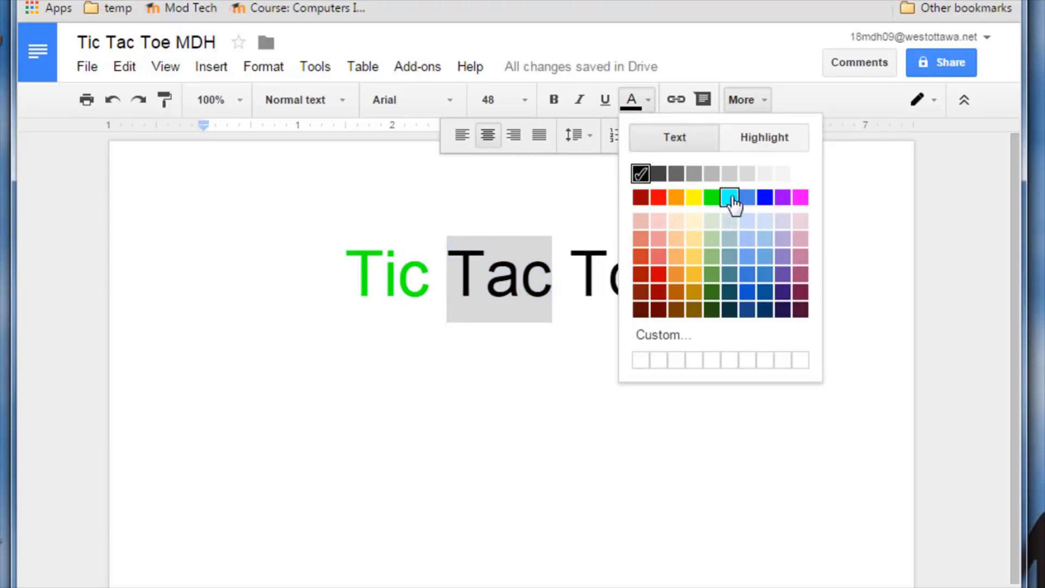
pyautogui.click(764, 197)
pyautogui.moveTo(585, 280); pyautogui.dragTo(677, 280)
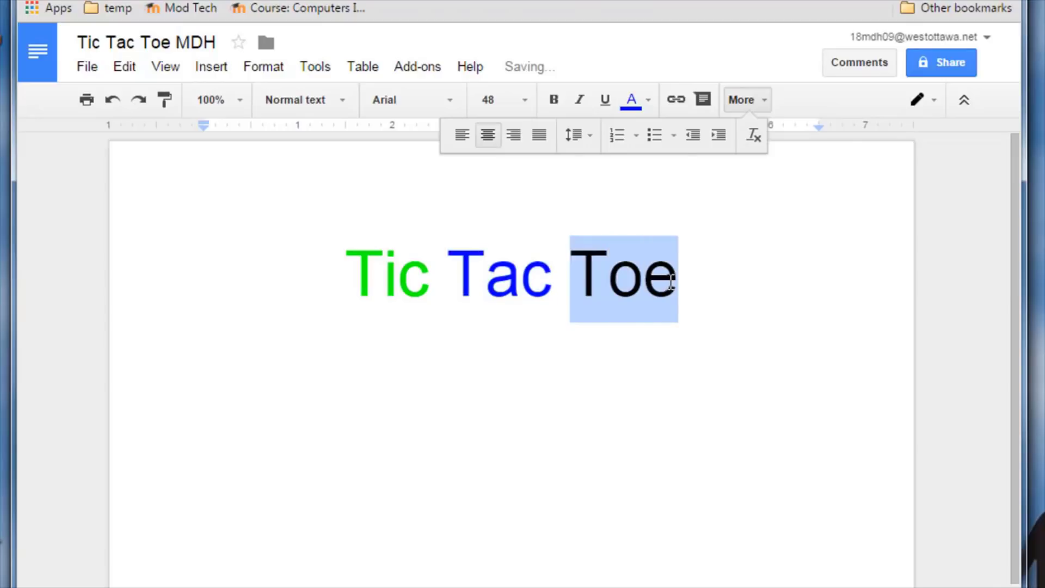
pyautogui.click(648, 105)
pyautogui.click(657, 197)
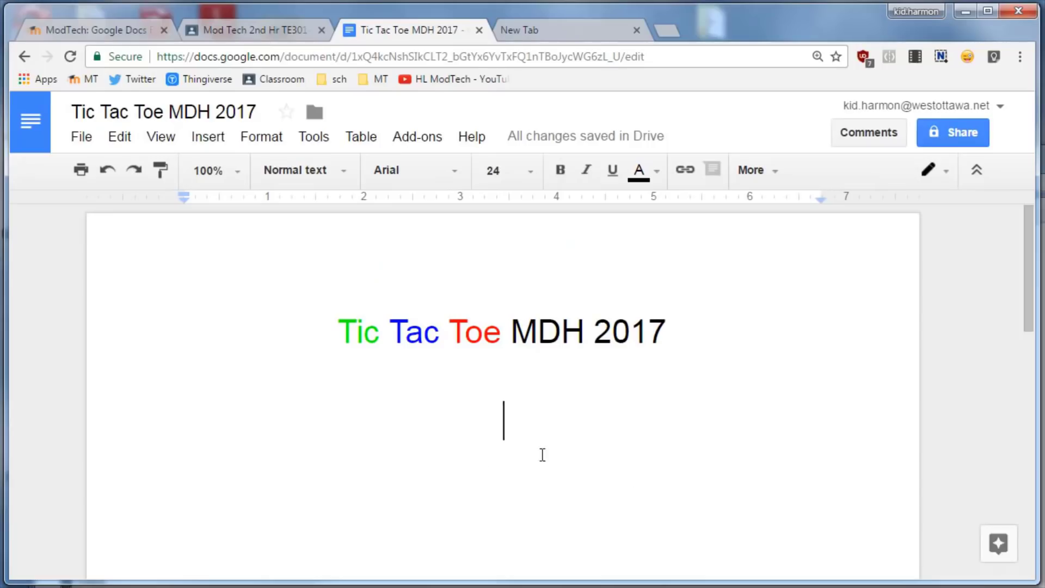
# - Left-align the blank line below the title and insert a 3 x 3 table there
pyautogui.hotkey('ctrl', 'shift', 'l')
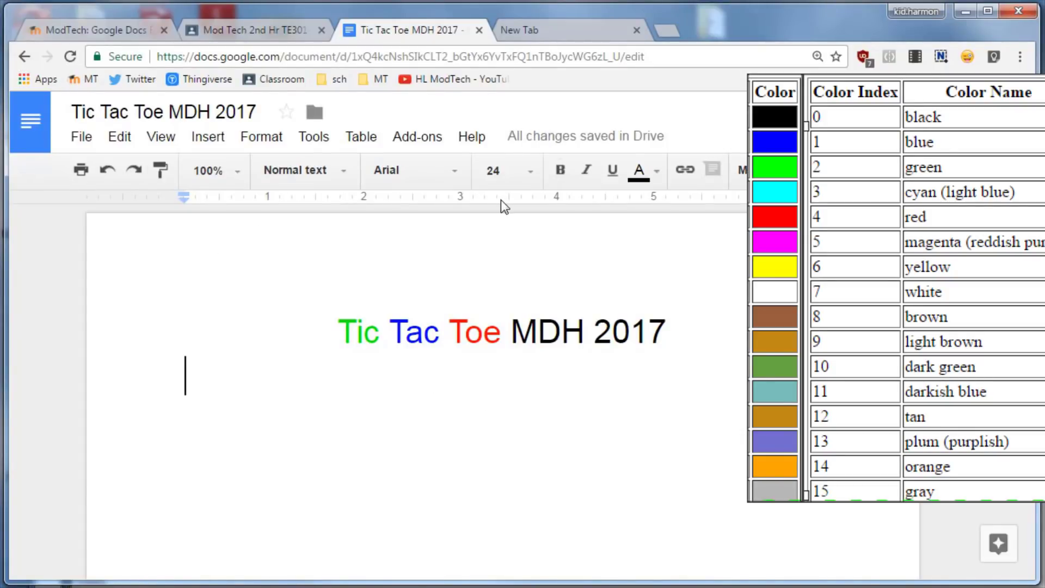
pyautogui.click(361, 138)
pyautogui.moveTo(398, 174)
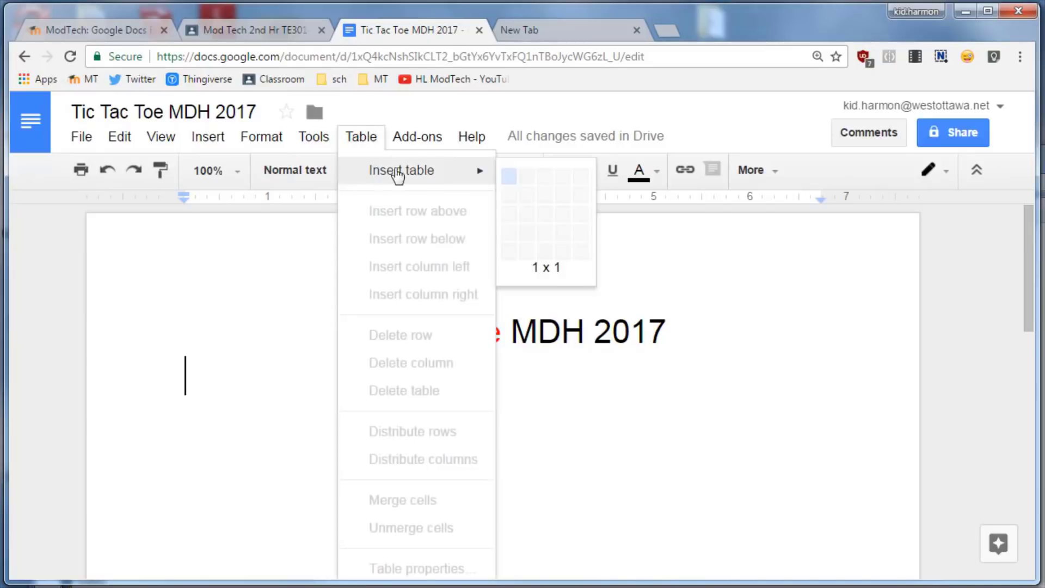
pyautogui.click(547, 219)
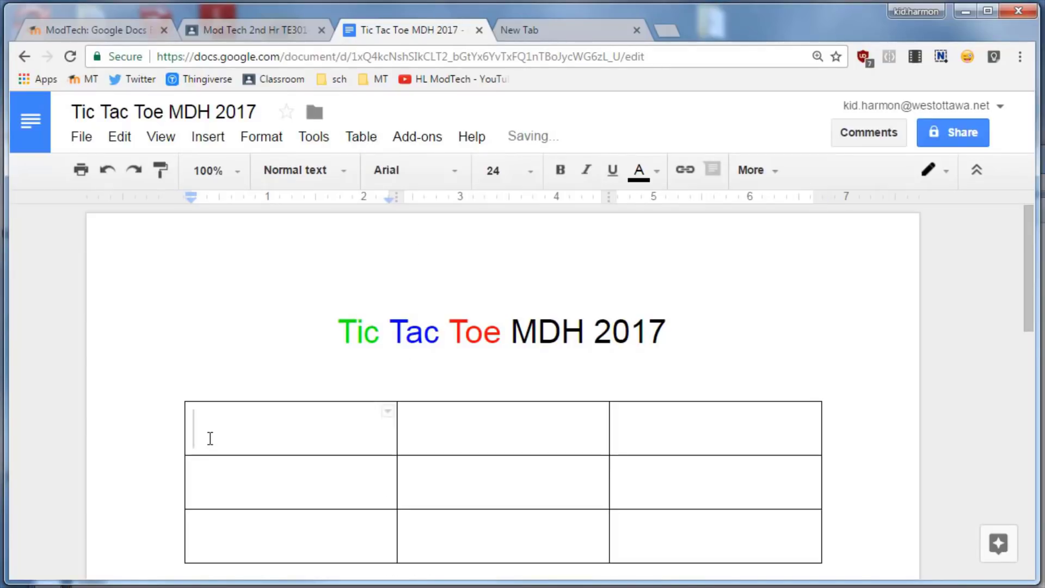
# - Set the font size of all nine cells in the 3 x 3 table to 48
pyautogui.moveTo(224, 423); pyautogui.dragTo(655, 539)
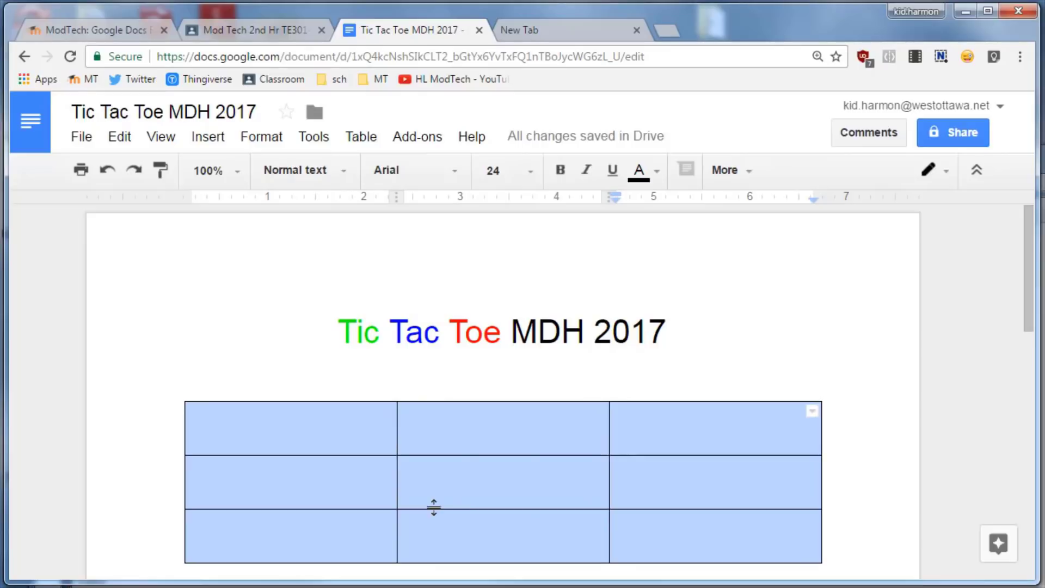
pyautogui.click(321, 429)
pyautogui.moveTo(306, 421); pyautogui.dragTo(637, 523)
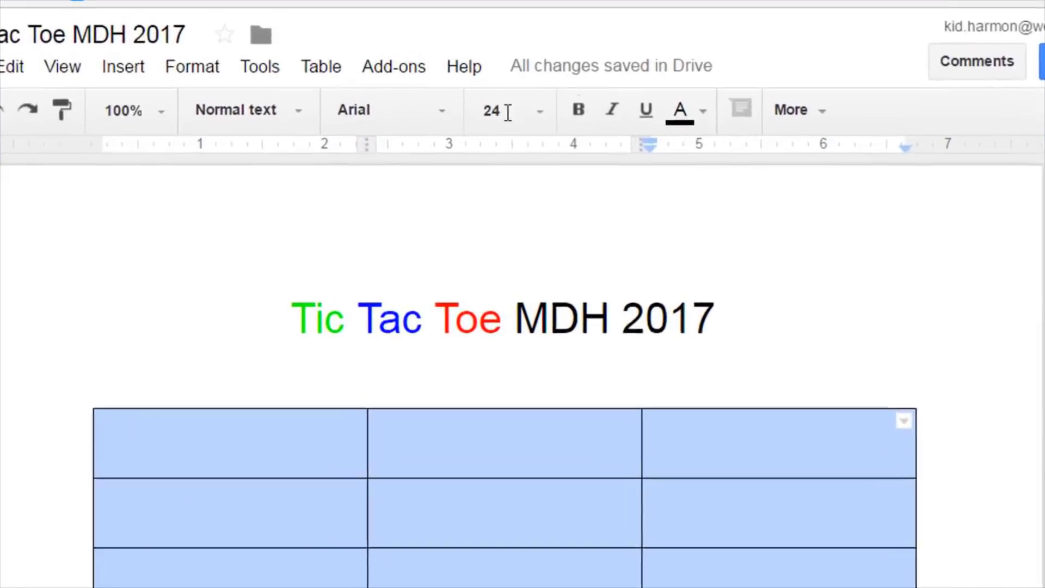
pyautogui.click(539, 111)
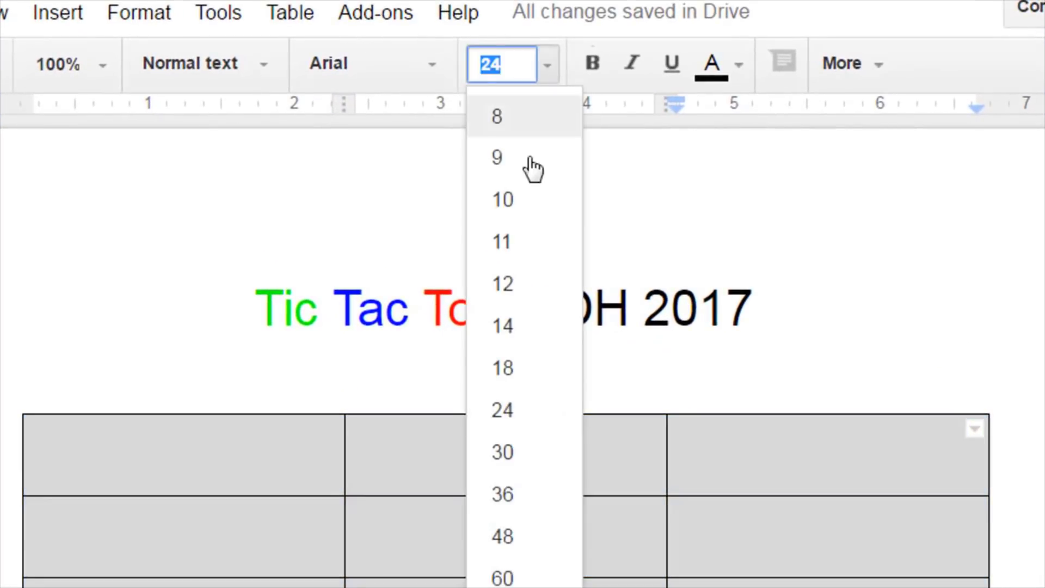
pyautogui.click(522, 517)
pyautogui.scroll(-3, 436, 481)
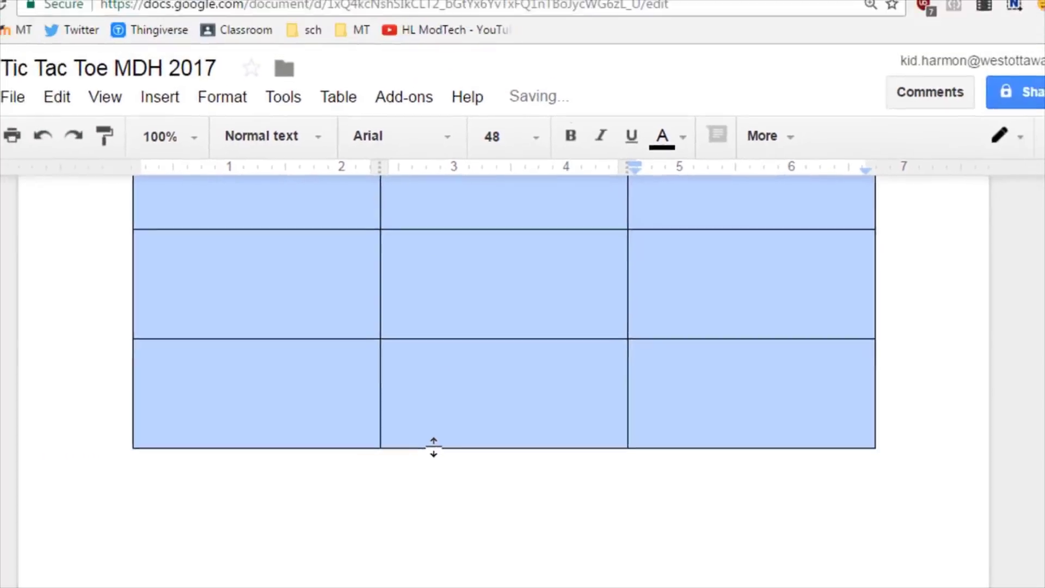
pyautogui.scroll(2, 418, 412)
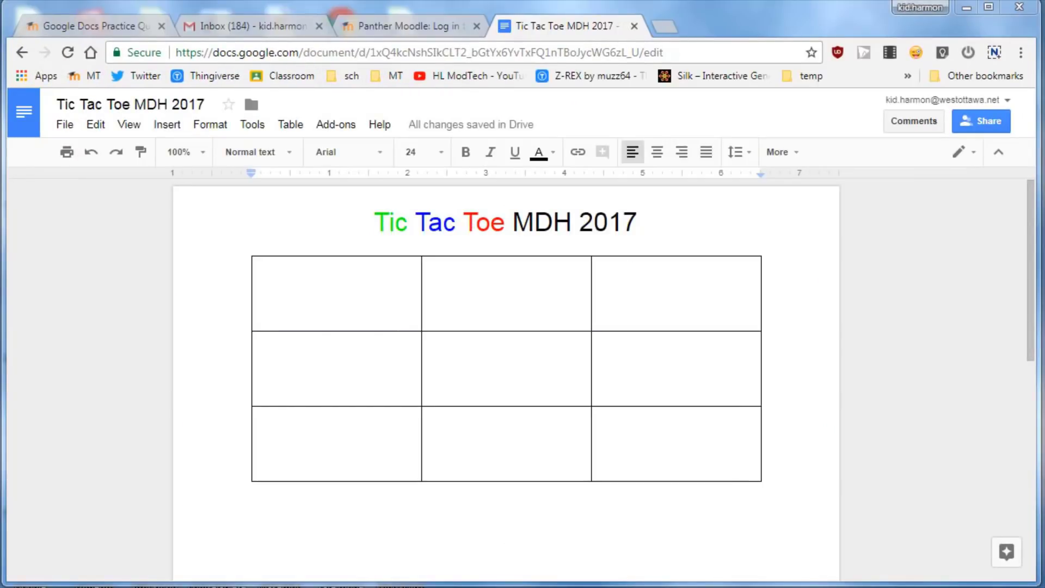
# - Set the blank line directly below the 3 x 3 table to font size 9
pyautogui.click(546, 502)
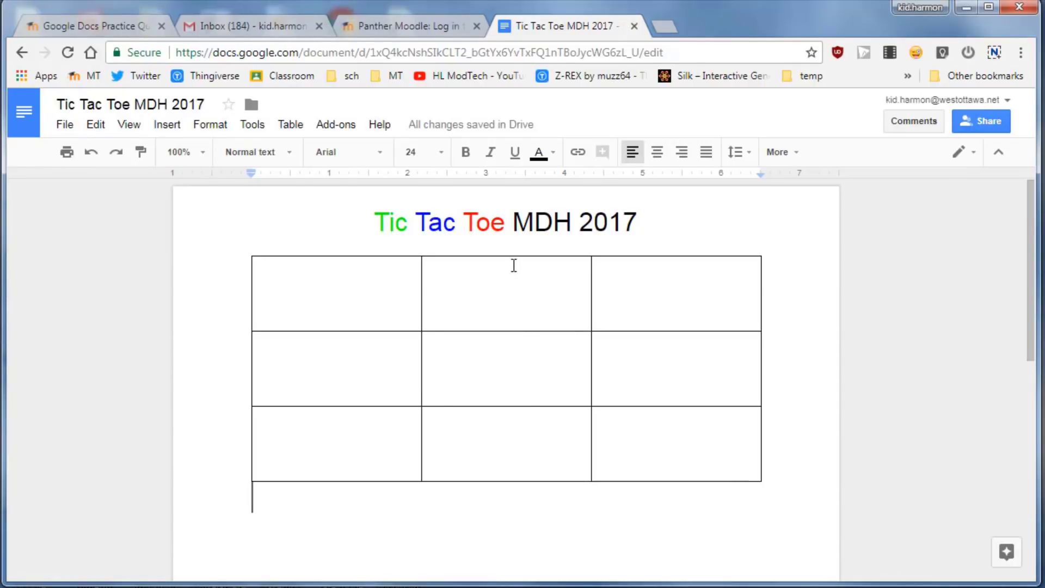
pyautogui.click(419, 153)
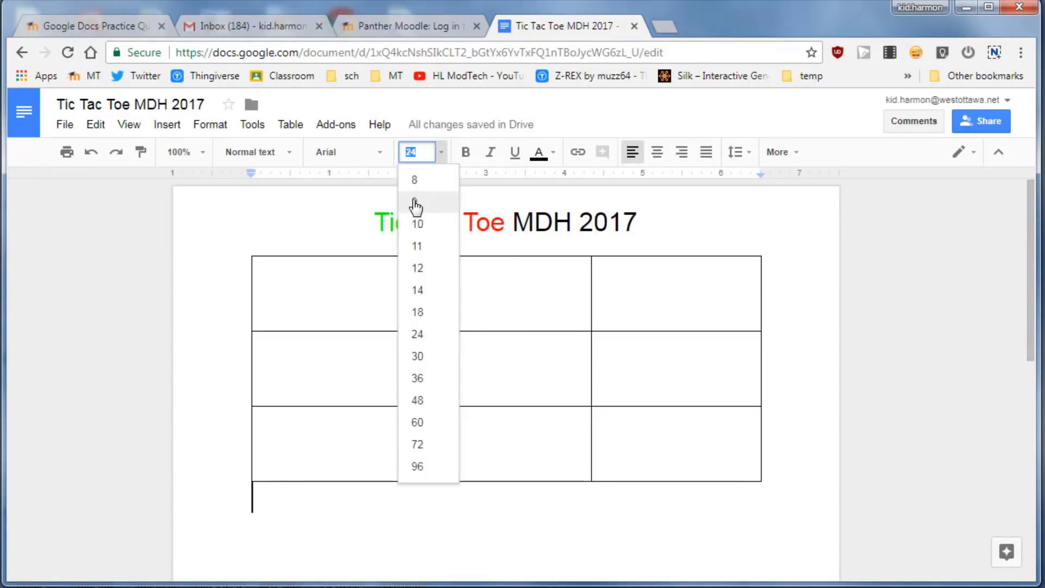
pyautogui.click(416, 202)
# - Set the second blank line below the 3 x 3 table to font size 14 and insert a table with two columns and one row
pyautogui.doubleClick(264, 513)
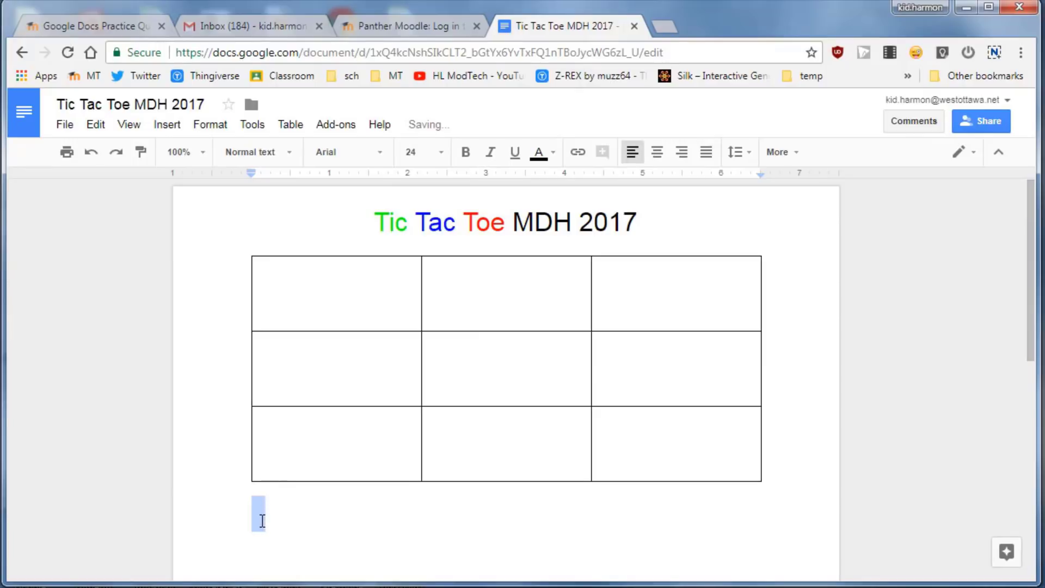
pyautogui.click(253, 518)
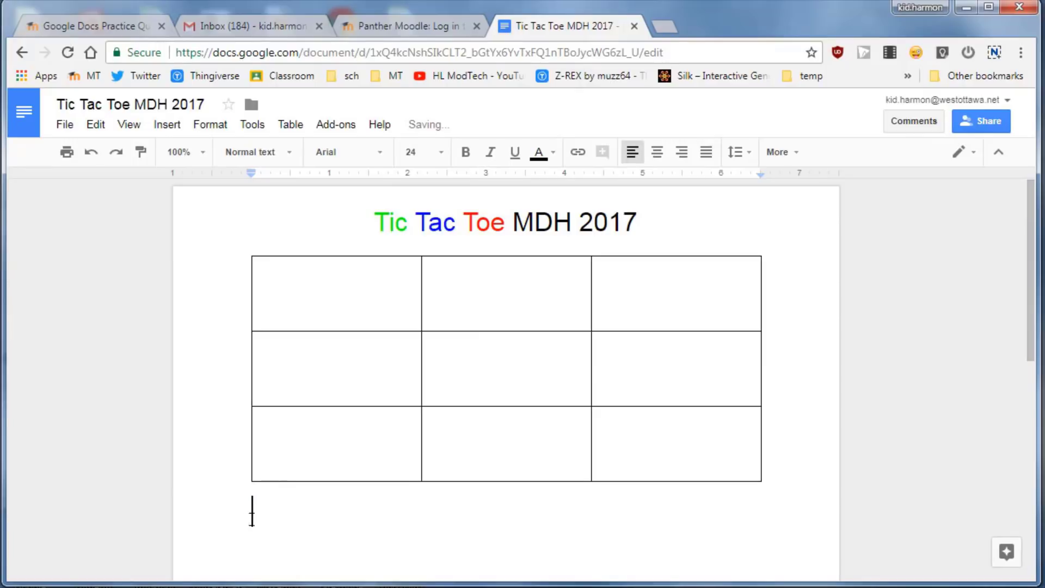
pyautogui.click(444, 152)
pyautogui.click(415, 291)
pyautogui.click(290, 125)
pyautogui.moveTo(376, 159)
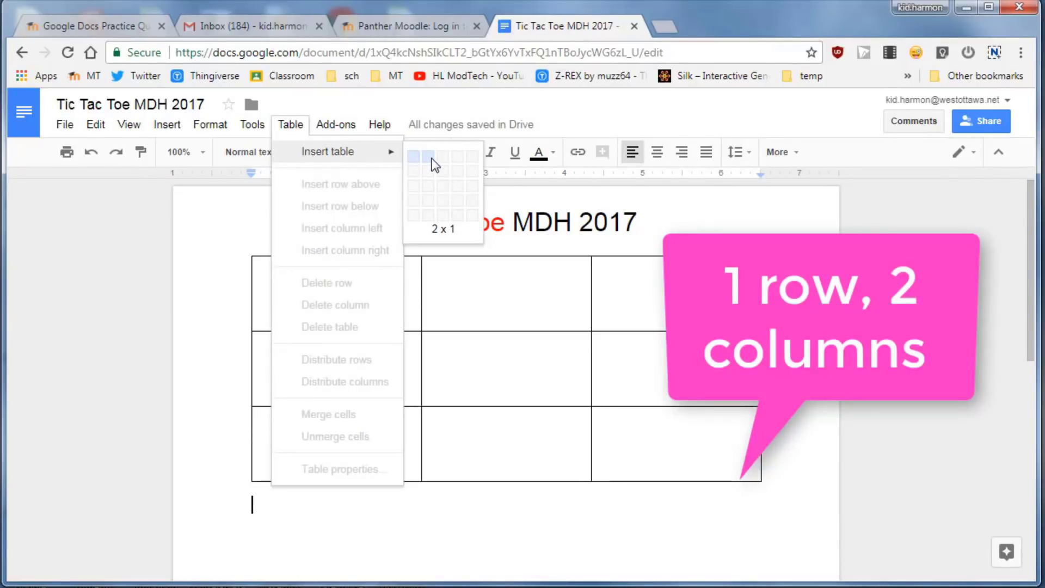
pyautogui.click(435, 165)
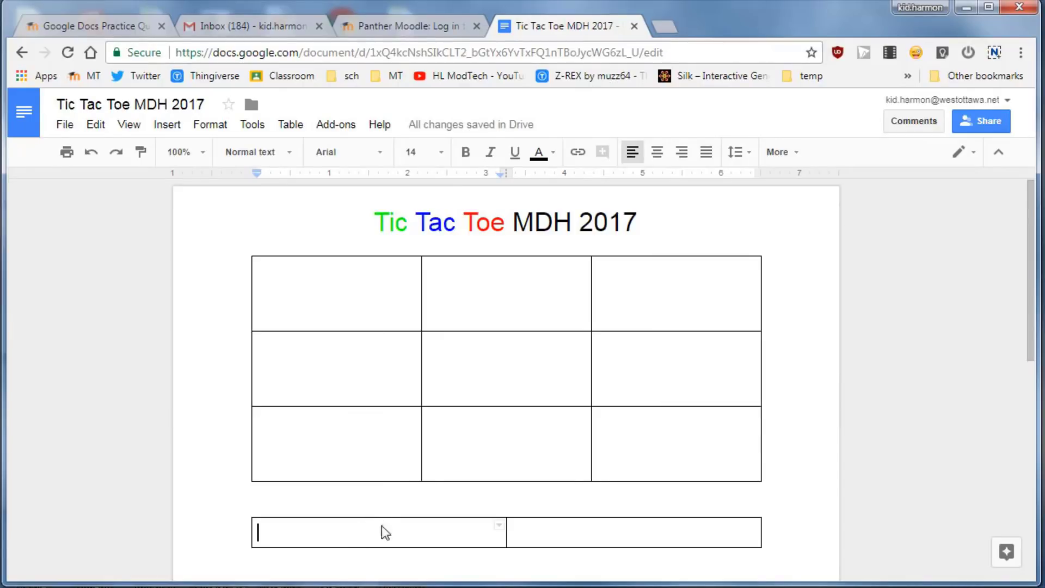
# - Set the font size of both cells in the two-column table to 14
pyautogui.moveTo(384, 529); pyautogui.dragTo(541, 526)
pyautogui.click(442, 152)
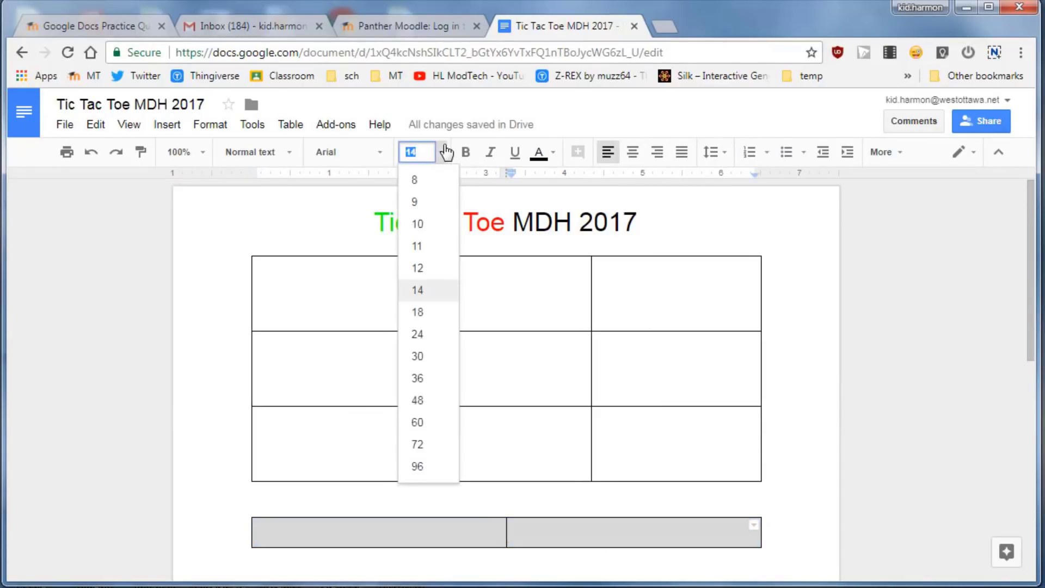
pyautogui.click(422, 293)
# - Enter "Hi =)" in the left cell of the two-column table and select the right cell
pyautogui.click(364, 533)
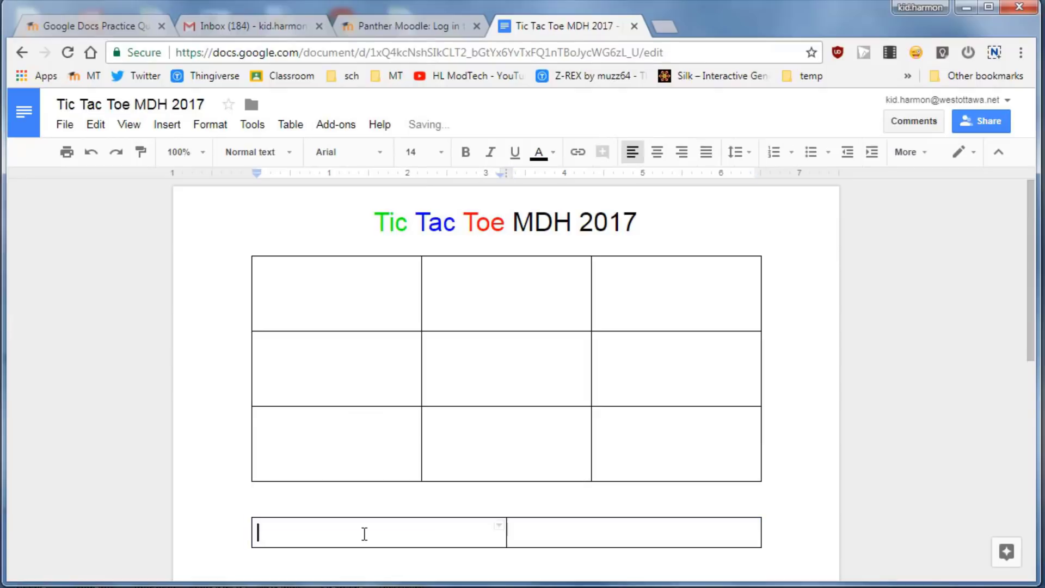
pyautogui.write('Hi =)')
pyautogui.doubleClick(578, 532)
pyautogui.scroll(-2, 576, 522)
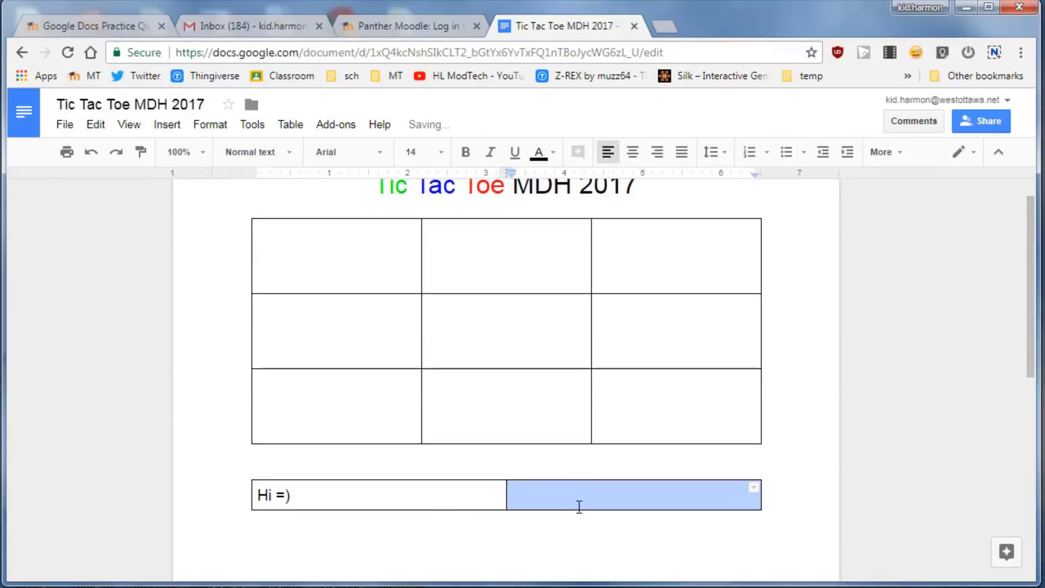
pyautogui.scroll(2, 573, 506)
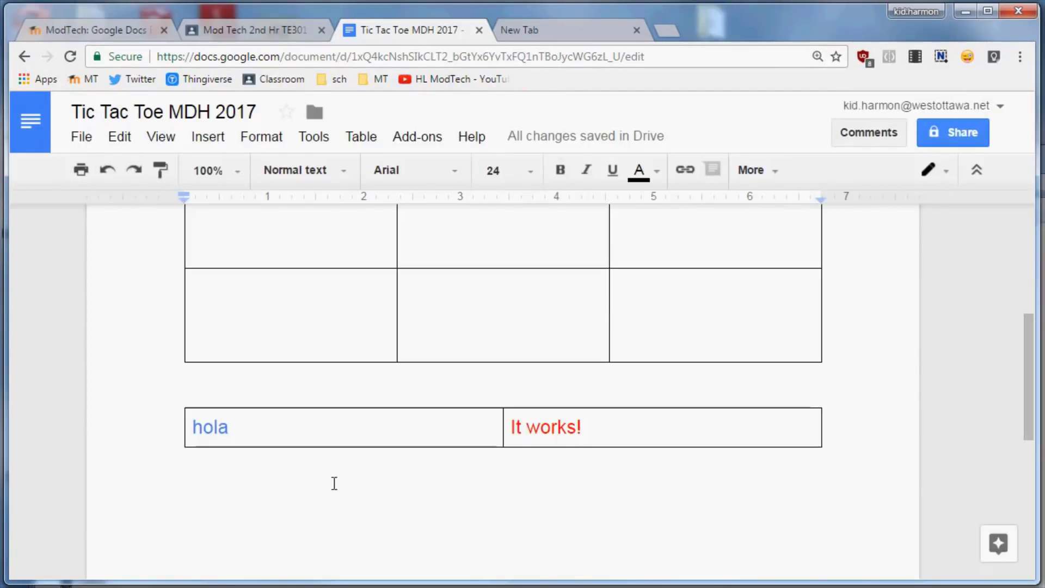
# - Insert a table with two columns and one row below the message table and narrow both columns to about 2 inches
pyautogui.click(354, 135)
pyautogui.moveTo(448, 177)
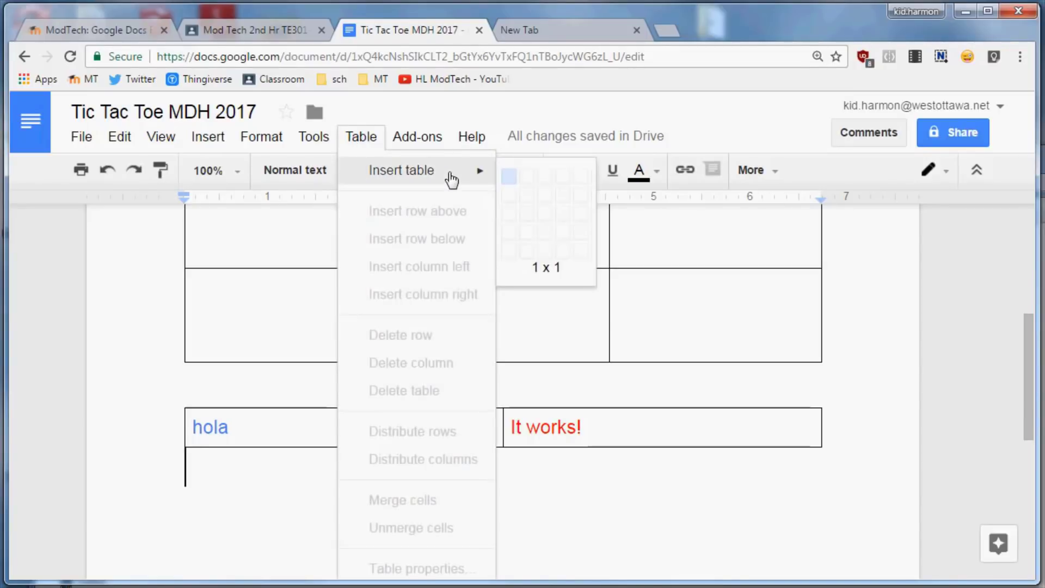
pyautogui.click(535, 172)
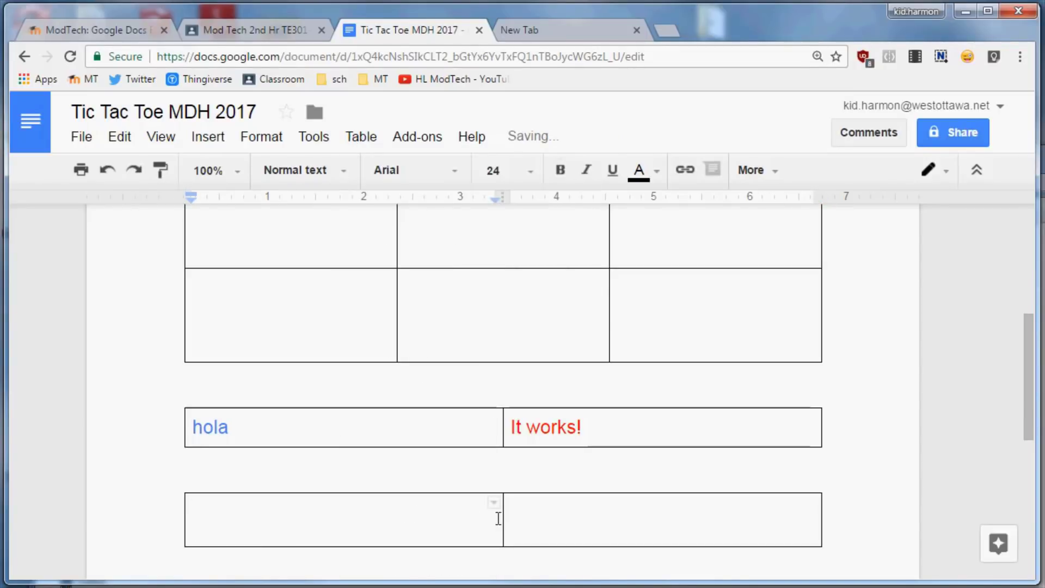
pyautogui.moveTo(438, 517); pyautogui.dragTo(383, 517)
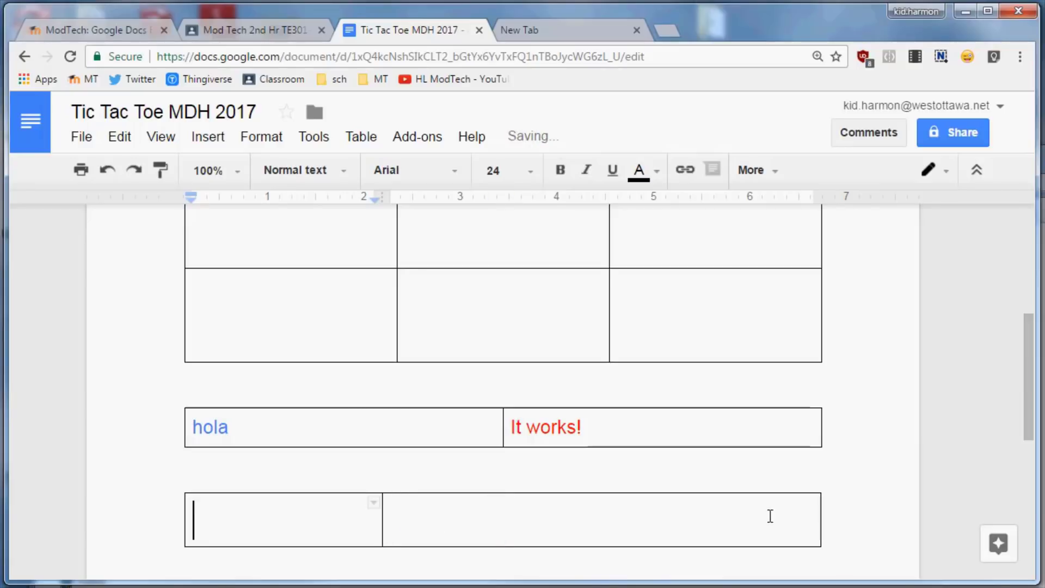
pyautogui.click(823, 515)
pyautogui.moveTo(822, 516); pyautogui.dragTo(577, 519)
# - Enter a capital X in the left cell and a capital O in the right cell of the new table
pyautogui.click(336, 521)
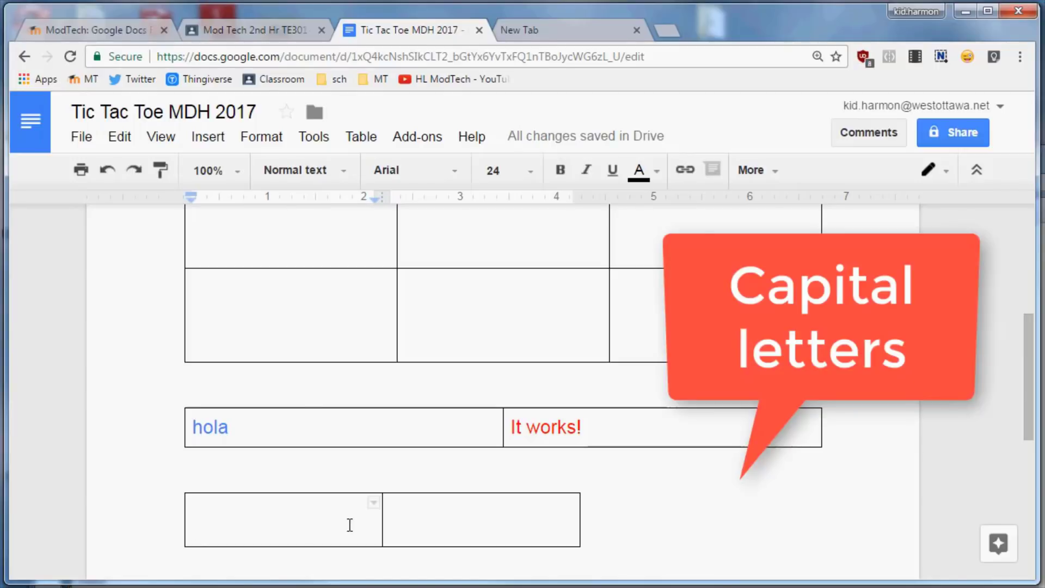
pyautogui.write('X')
pyautogui.click(456, 530)
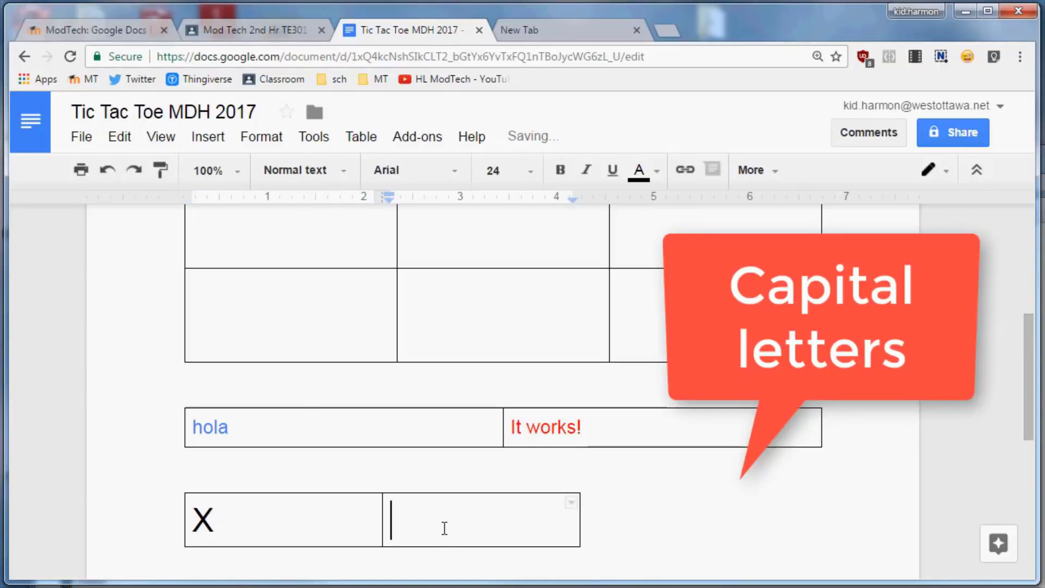
pyautogui.write('O')
# - Set the font size of the X and O cells to 48
pyautogui.moveTo(483, 521); pyautogui.dragTo(260, 526)
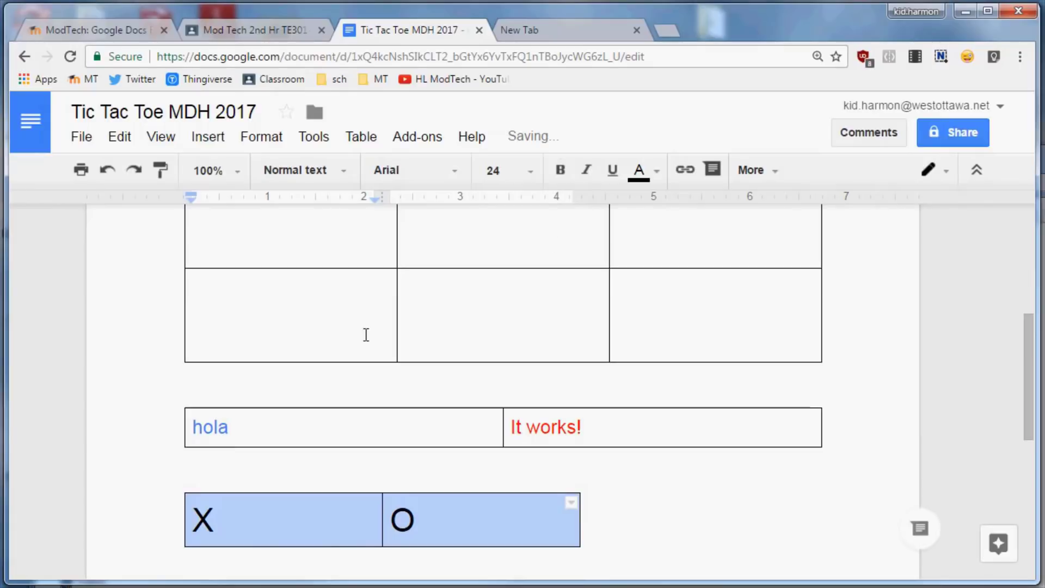
pyautogui.click(530, 171)
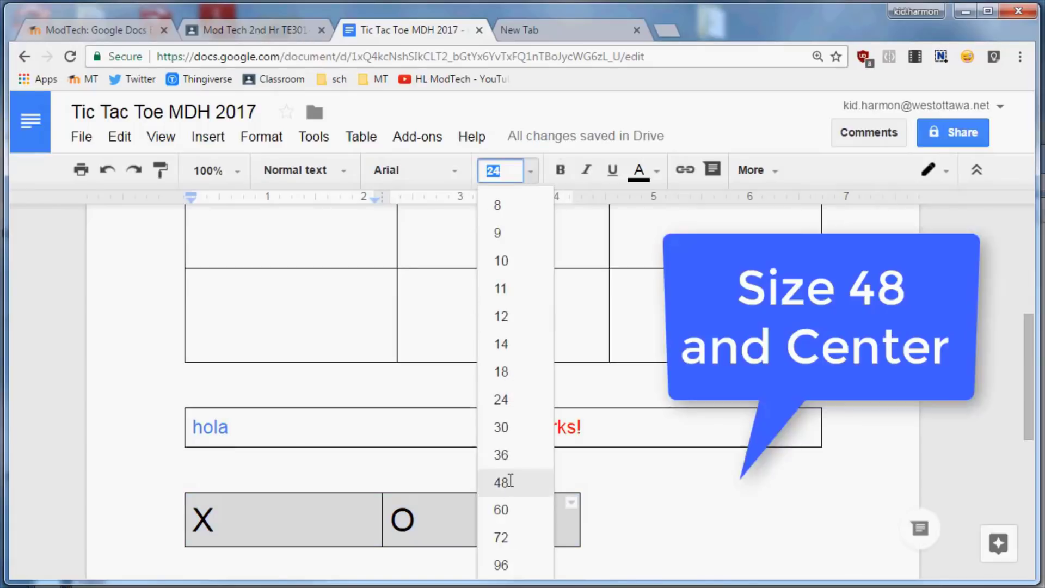
pyautogui.click(501, 481)
pyautogui.scroll(-4, 362, 433)
pyautogui.scroll(3, 352, 419)
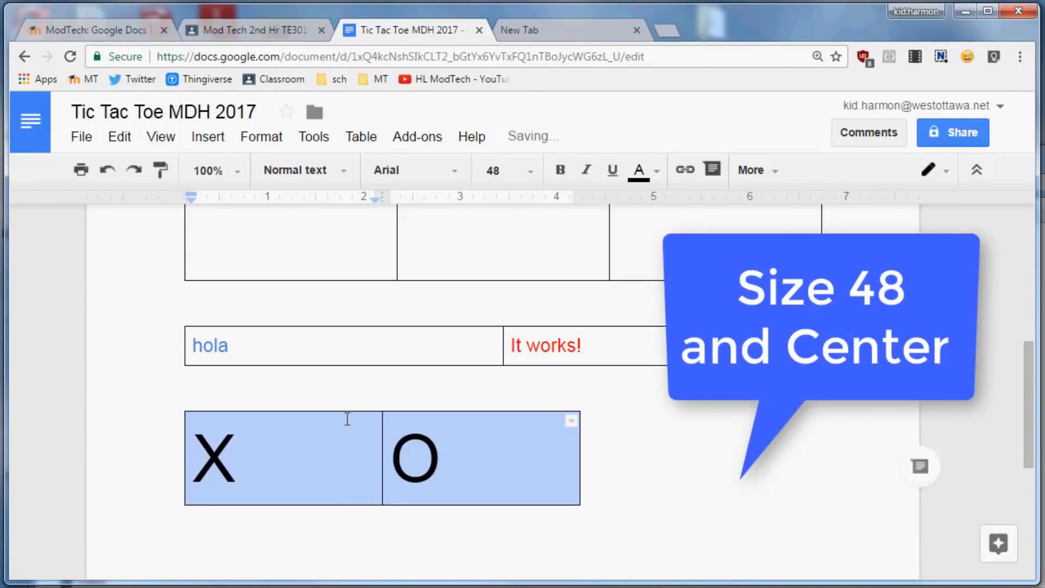
# - Center the X and the O horizontally in their cells
pyautogui.click(252, 454)
pyautogui.moveTo(252, 455); pyautogui.dragTo(210, 457)
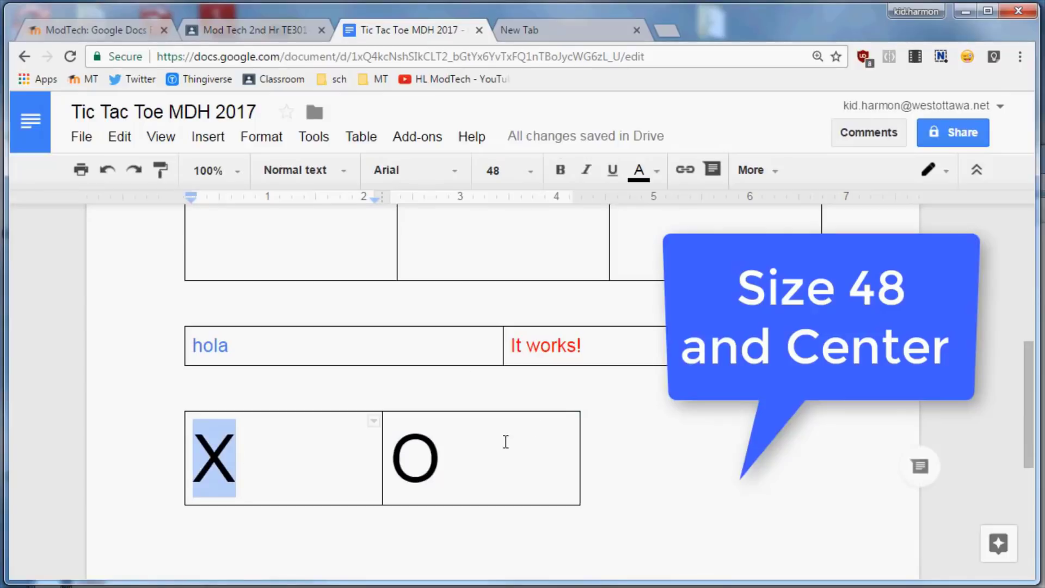
pyautogui.moveTo(505, 441); pyautogui.dragTo(250, 450)
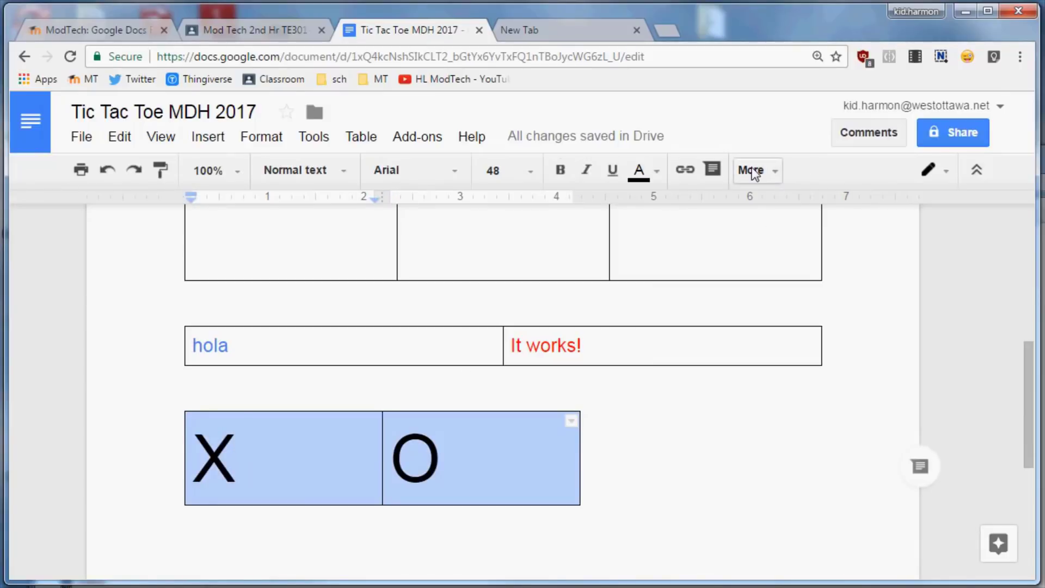
pyautogui.click(752, 170)
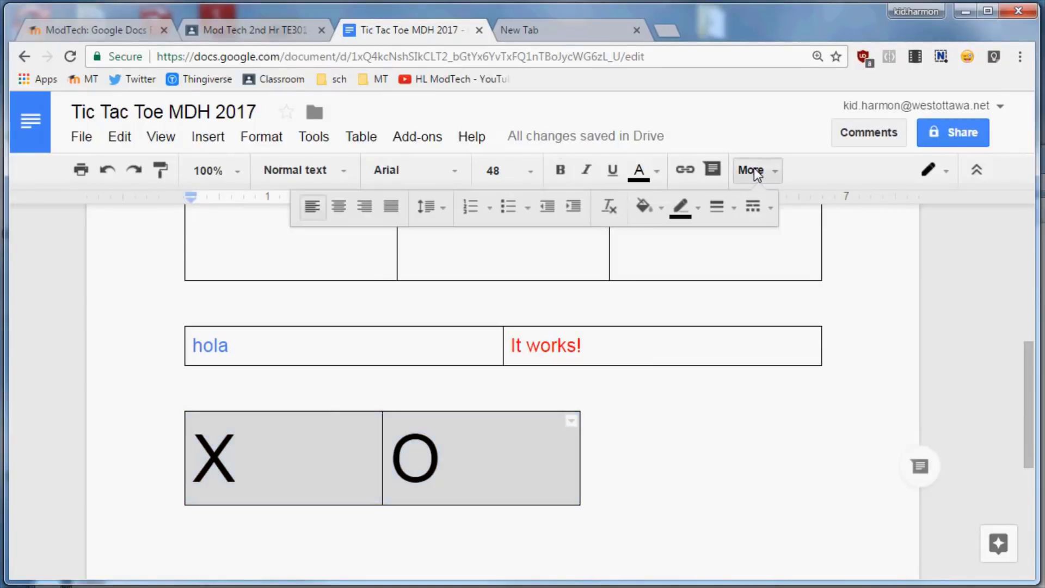
pyautogui.click(340, 207)
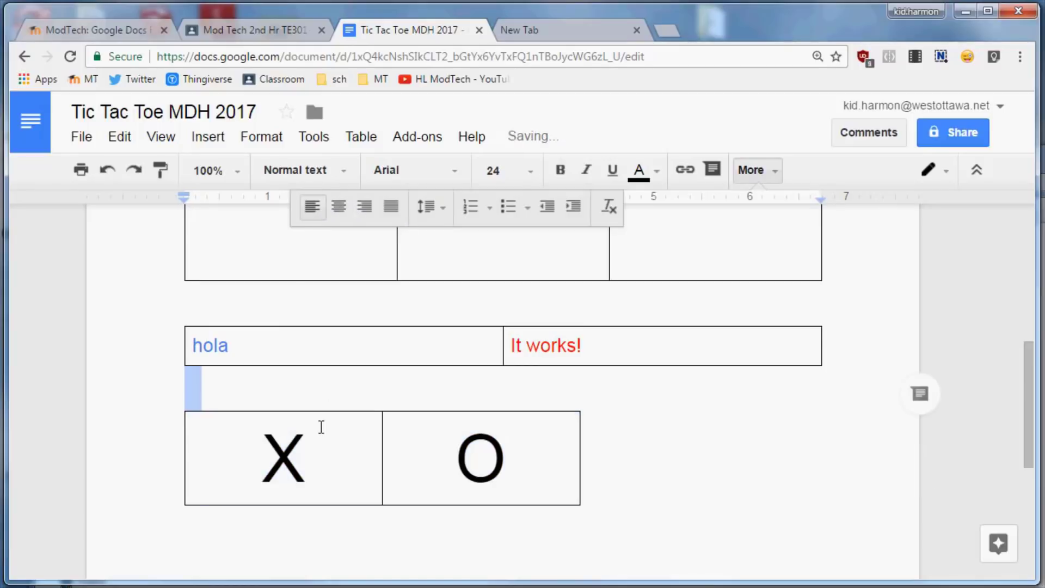
# - Color the X blue and the O orange
pyautogui.click(282, 468)
pyautogui.doubleClick(274, 464)
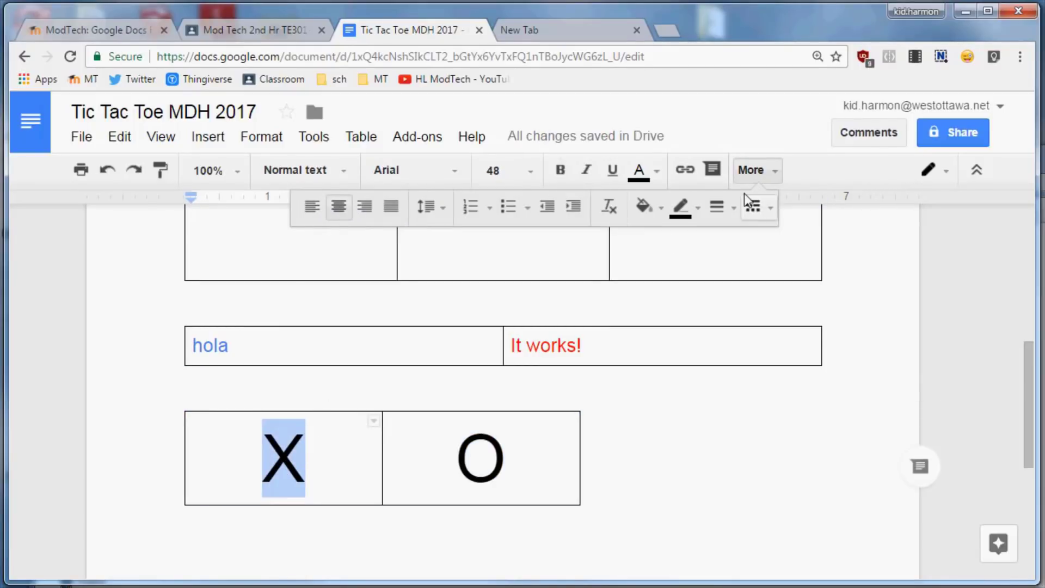
pyautogui.click(651, 175)
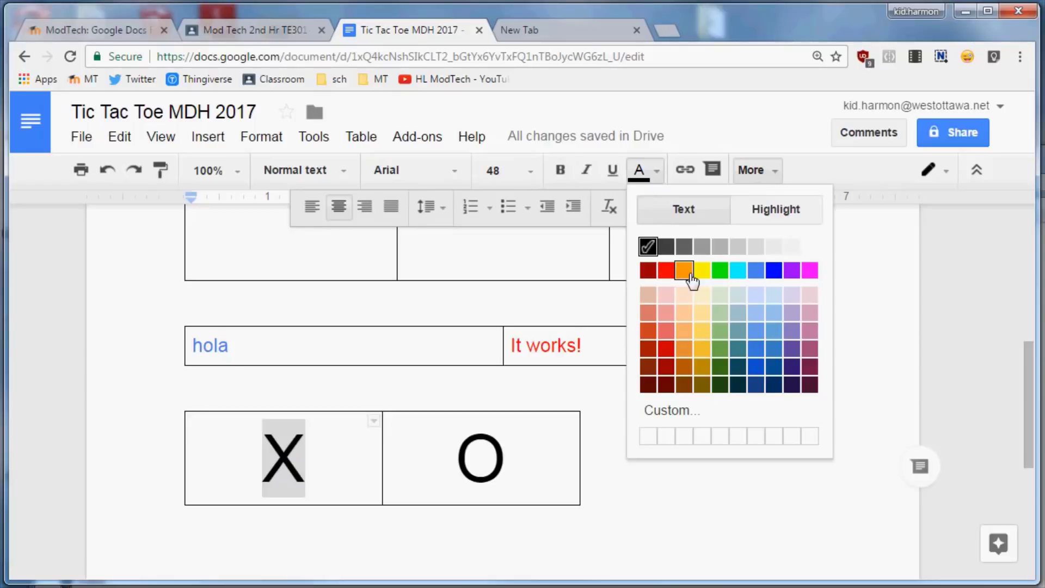
pyautogui.click(765, 275)
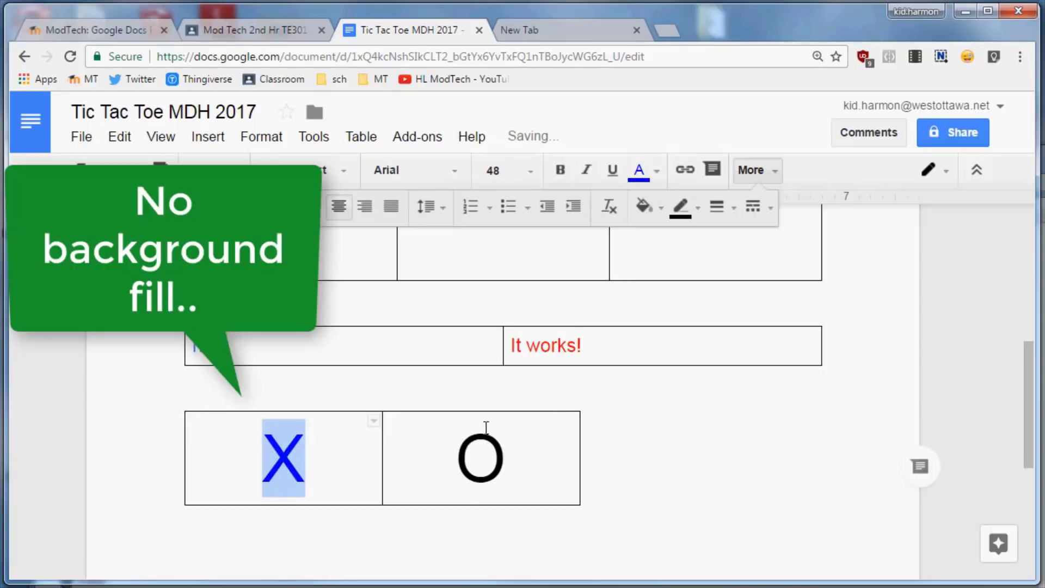
pyautogui.doubleClick(478, 455)
pyautogui.click(645, 184)
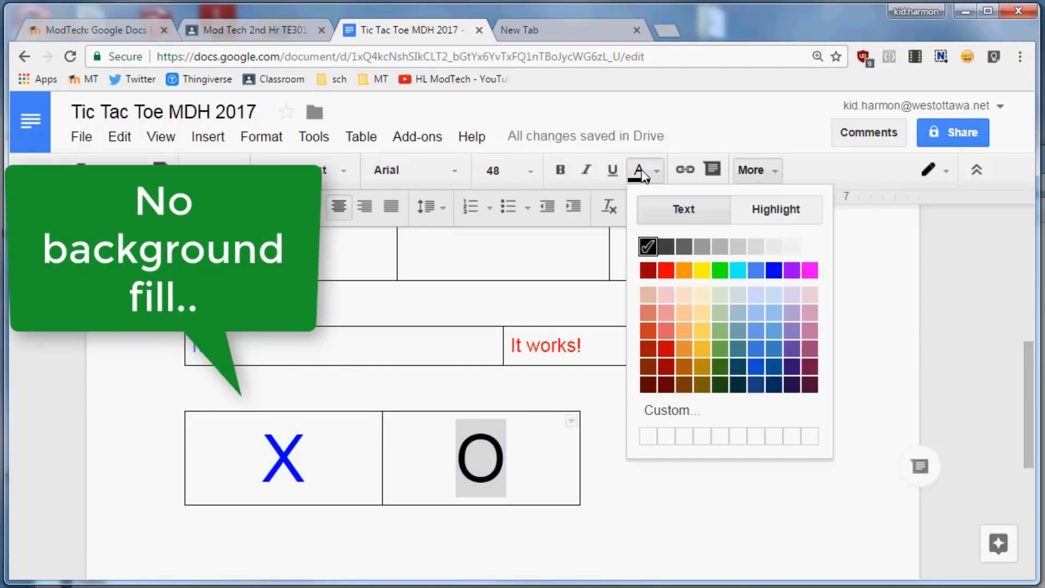
pyautogui.click(677, 275)
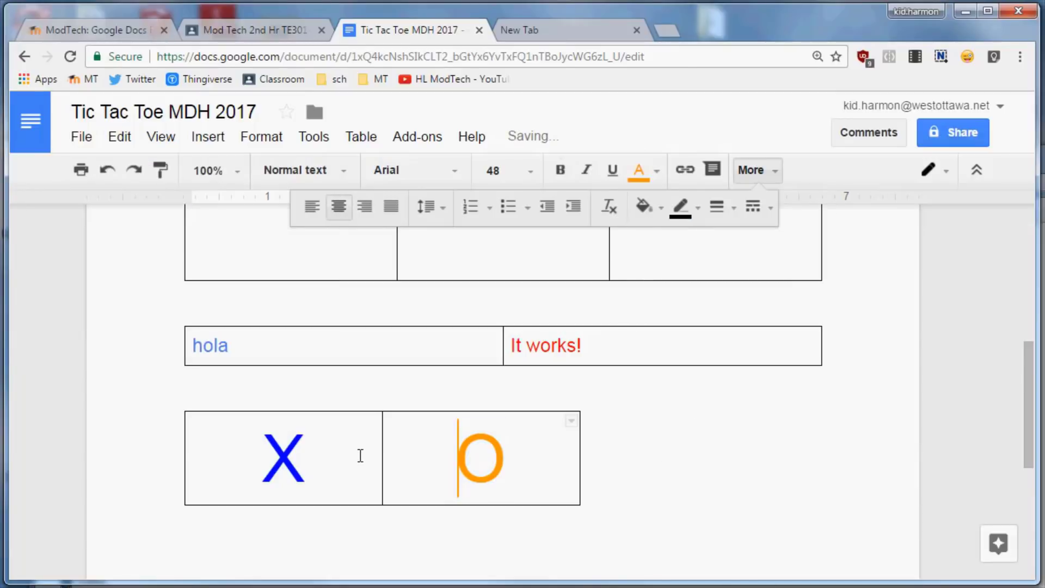
# - Copy the blue X into the board's bottom-left, center and top-right cells
pyautogui.doubleClick(279, 460)
pyautogui.hotkey('ctrl', 'c')
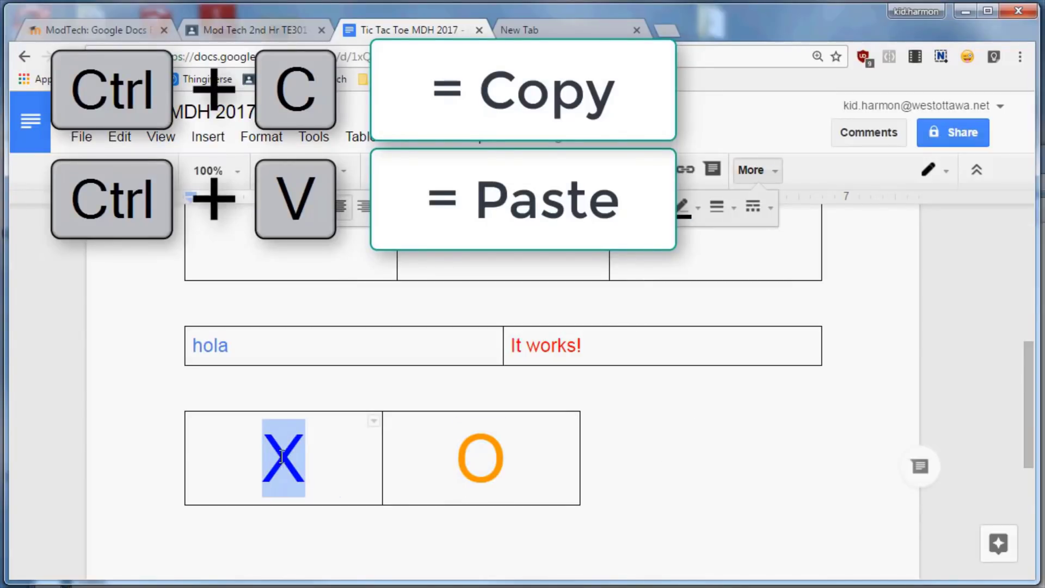
pyautogui.scroll(5, 313, 434)
pyautogui.click(308, 462)
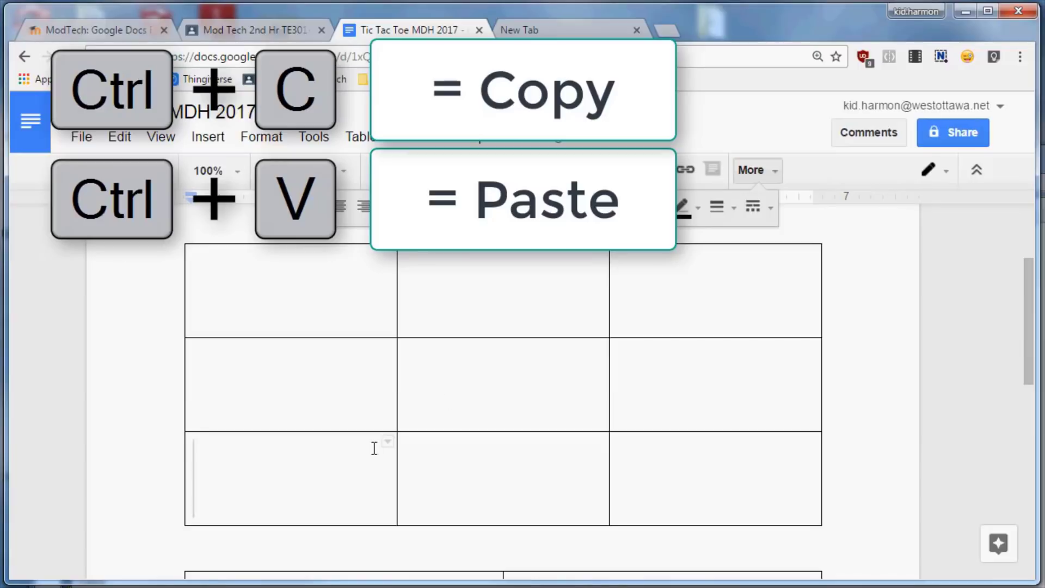
pyautogui.hotkey('ctrl', 'v')
pyautogui.click(541, 367)
pyautogui.hotkey('ctrl', 'v')
pyautogui.click(690, 305)
pyautogui.hotkey('ctrl', 'v')
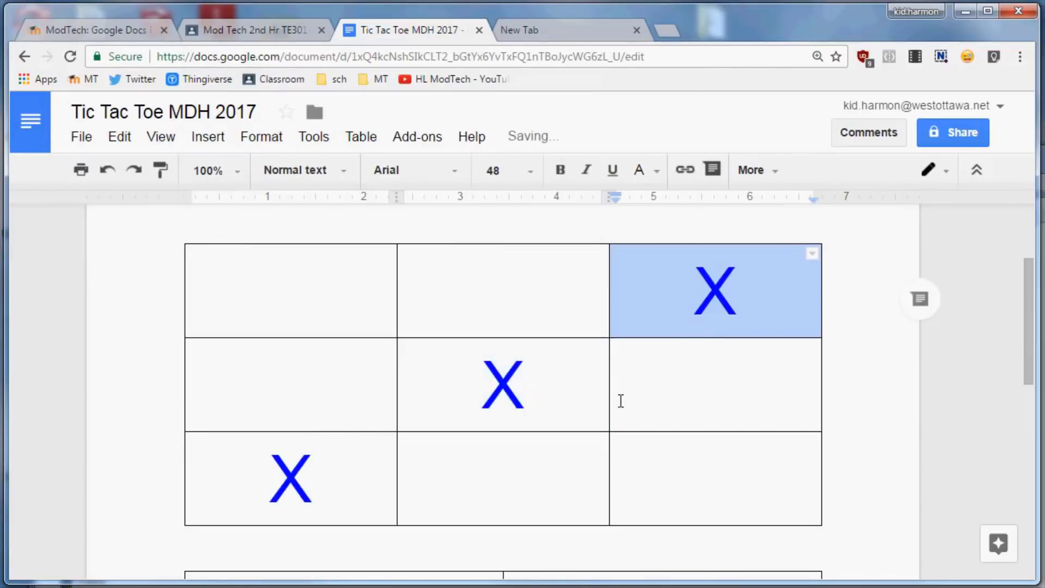
# - Copy the orange O into the board's top-left and middle-right cells
pyautogui.scroll(-2, 620, 400)
pyautogui.scroll(2, 595, 380)
pyautogui.scroll(-3, 585, 385)
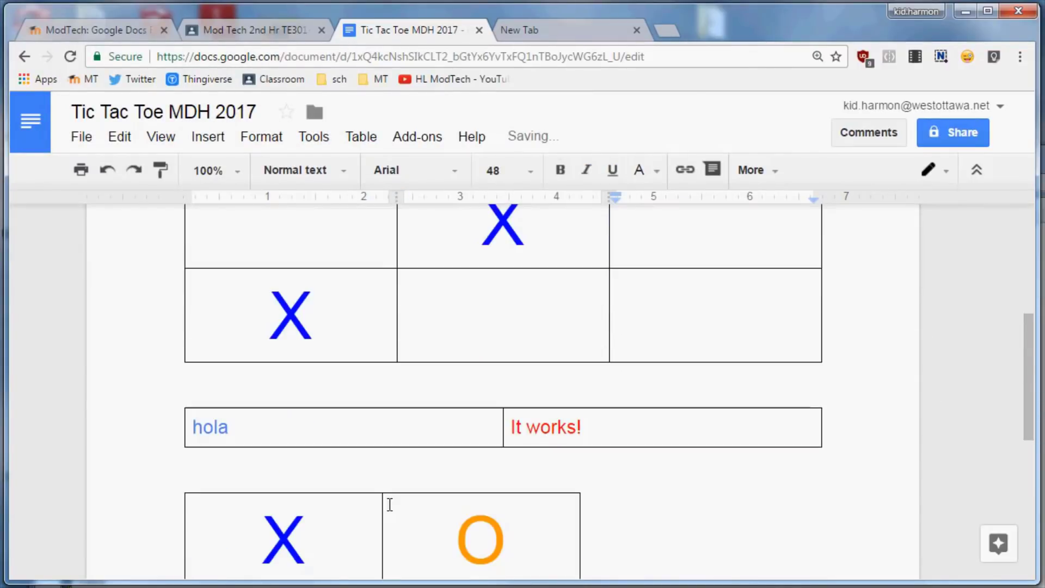
pyautogui.moveTo(443, 538); pyautogui.dragTo(505, 439)
pyautogui.hotkey('ctrl', 'c')
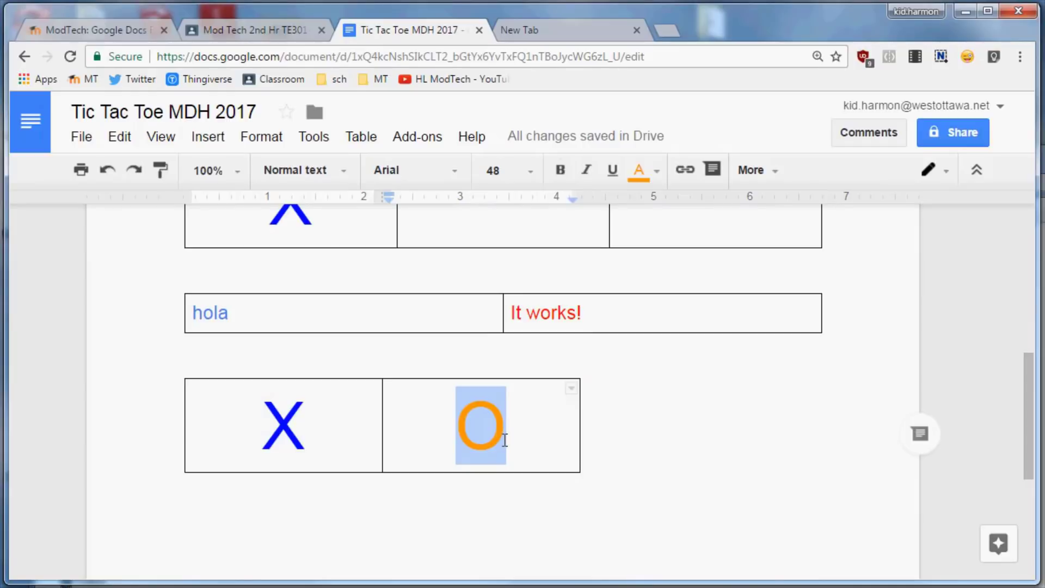
pyautogui.scroll(7, 505, 439)
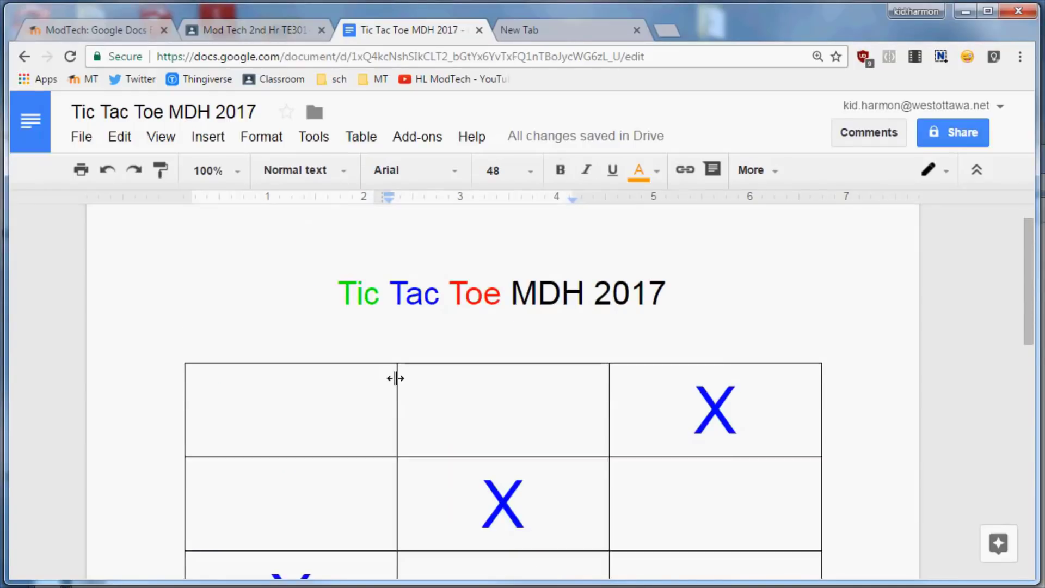
pyautogui.click(320, 410)
pyautogui.hotkey('ctrl', 'v')
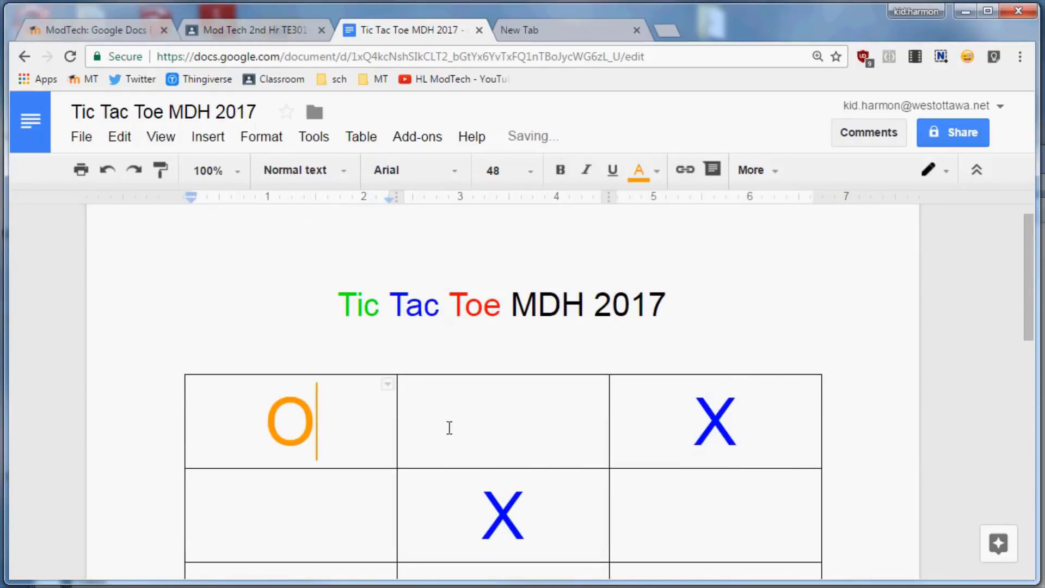
pyautogui.click(639, 502)
pyautogui.hotkey('ctrl', 'v')
pyautogui.click(538, 435)
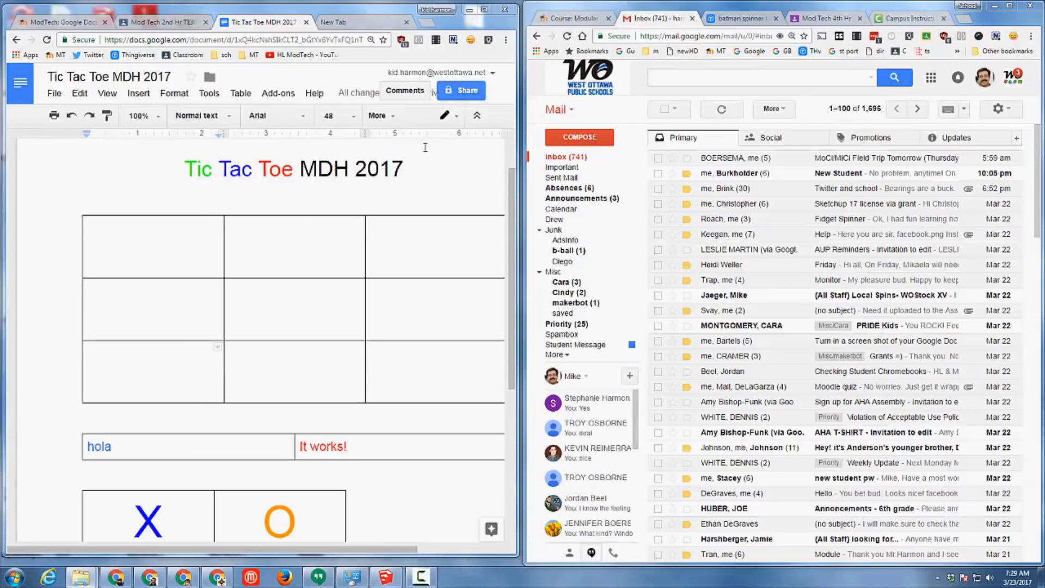
# - Share the document with the contact found by surname, giving edit access, and send the invitation
pyautogui.click(445, 96)
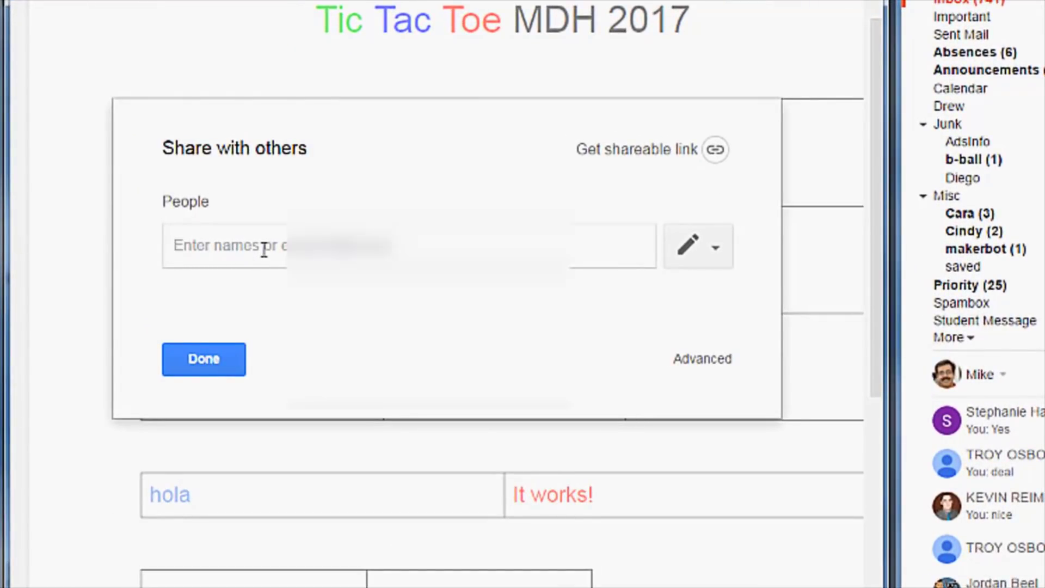
pyautogui.write('harm')
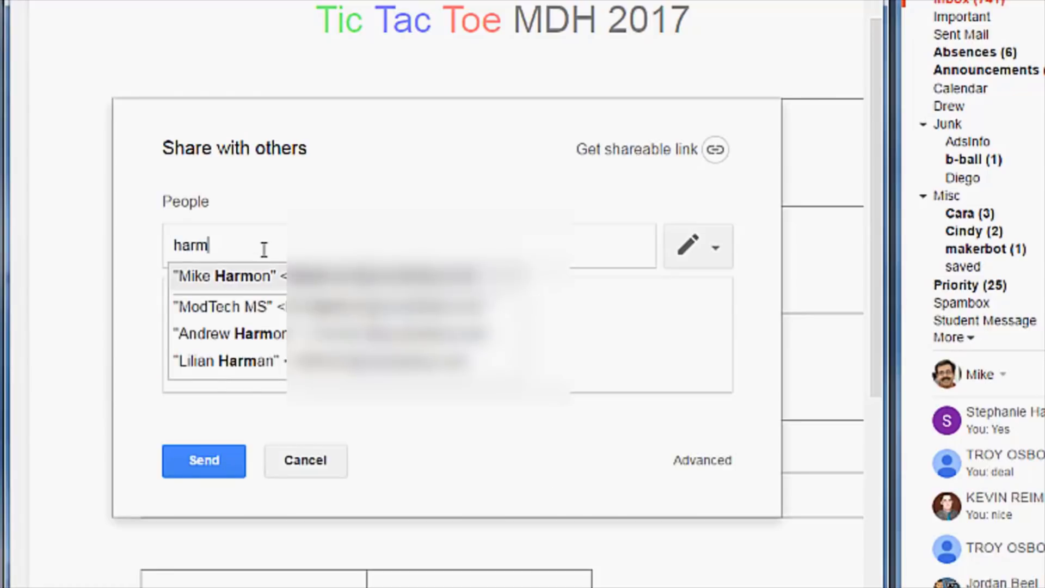
pyautogui.click(304, 279)
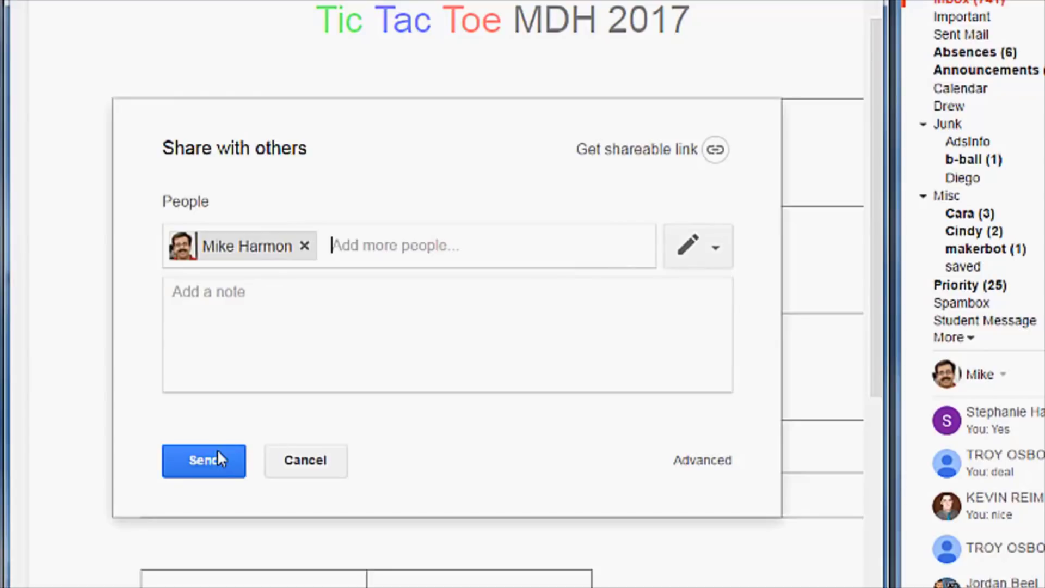
pyautogui.click(205, 461)
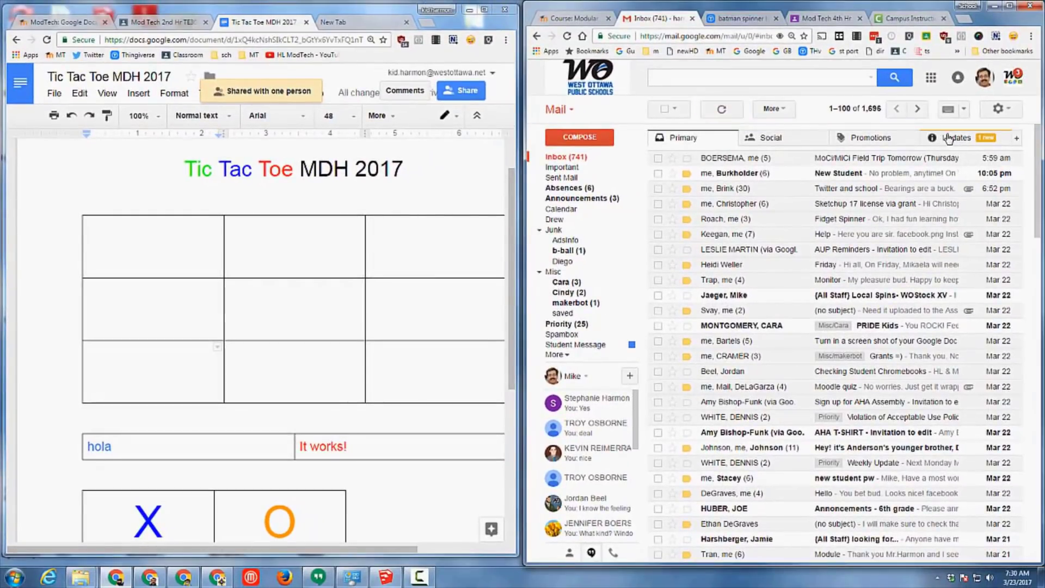
# - Switch to the recipient's Gmail, read the Tic Tac Toe MDH 2017 invitation and open the shared document from it
pyautogui.click(757, 161)
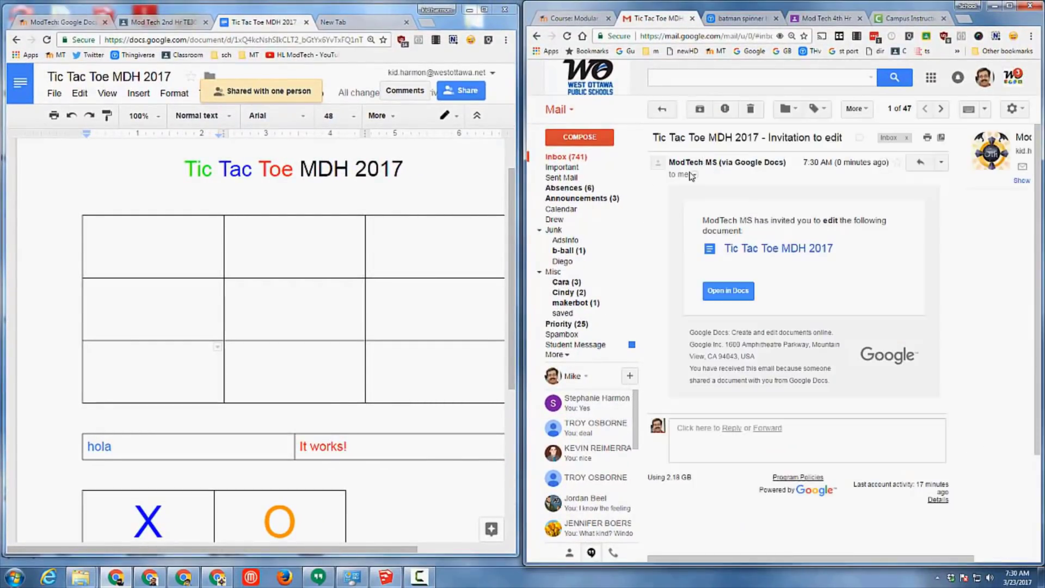
pyautogui.click(729, 297)
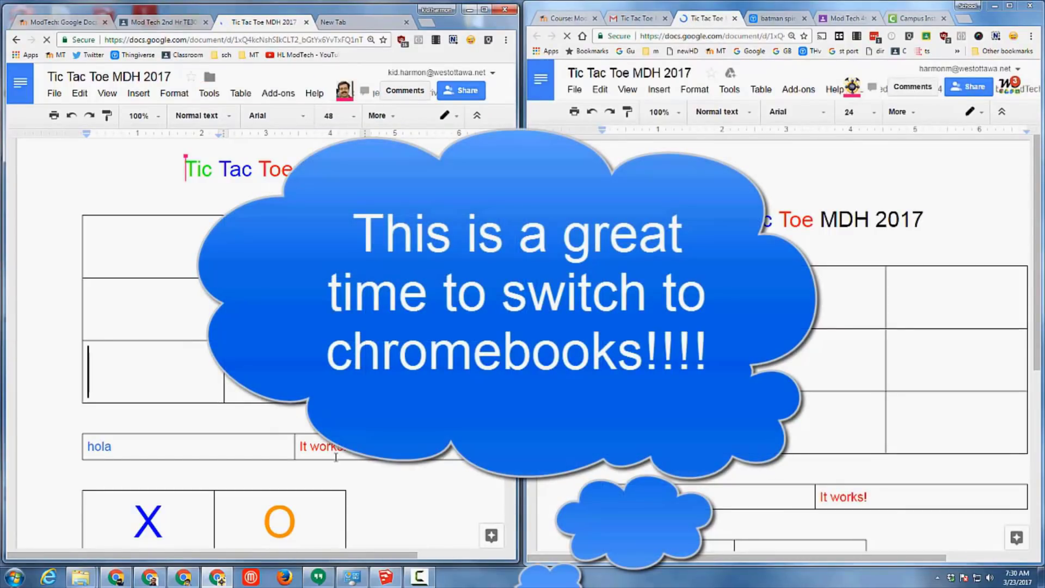
# - Change the left message to "Hola wow" in the owner's document and replace the right message with "yer" in the recipient's copy
pyautogui.click(179, 447)
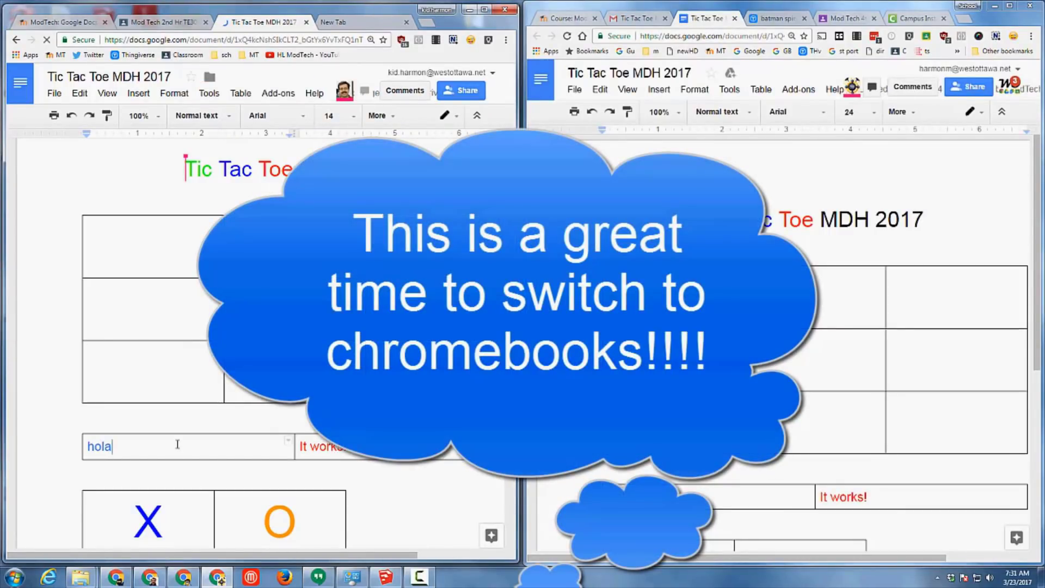
pyautogui.write('wow')
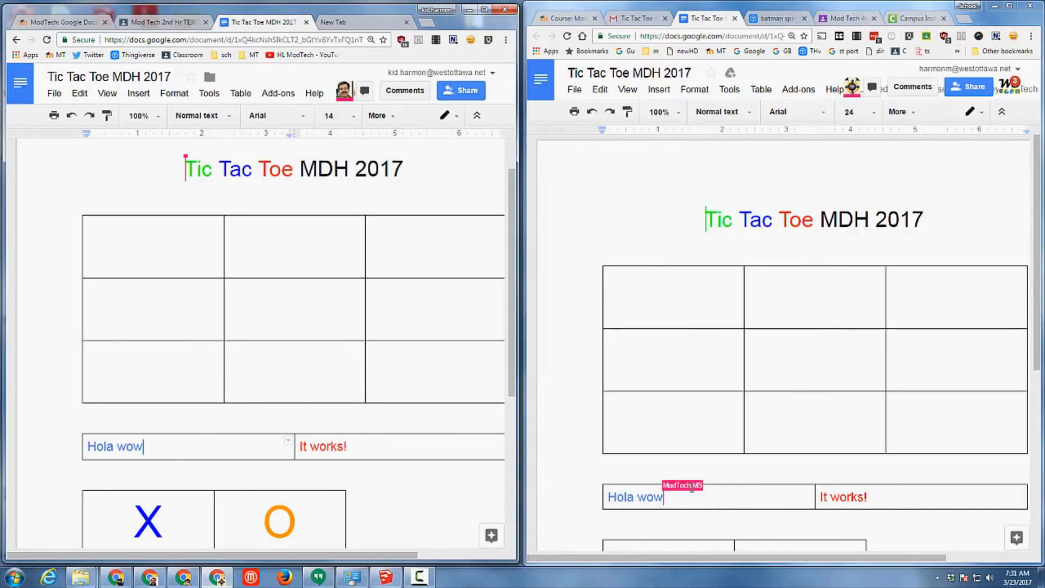
pyautogui.click(921, 497)
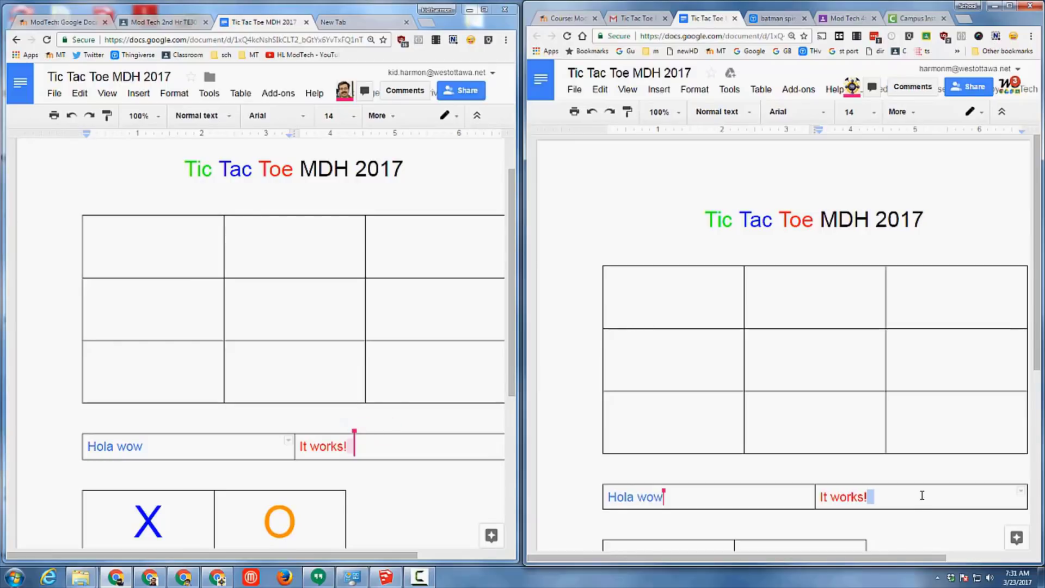
pyautogui.moveTo(922, 495); pyautogui.dragTo(822, 499)
pyautogui.write('yer')
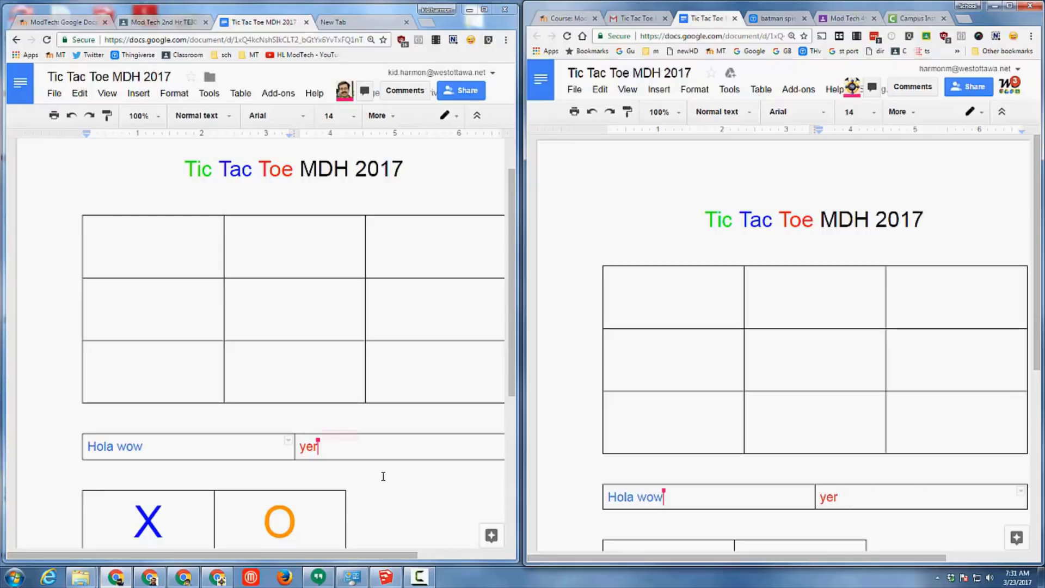
# - Correct the right message to "yes" in the recipient's copy and copy the blue X into the board's centre cell in the owner's document
pyautogui.press('BackSpace')
pyautogui.write('s')
pyautogui.doubleClick(136, 509)
pyautogui.hotkey('ctrl', 'c')
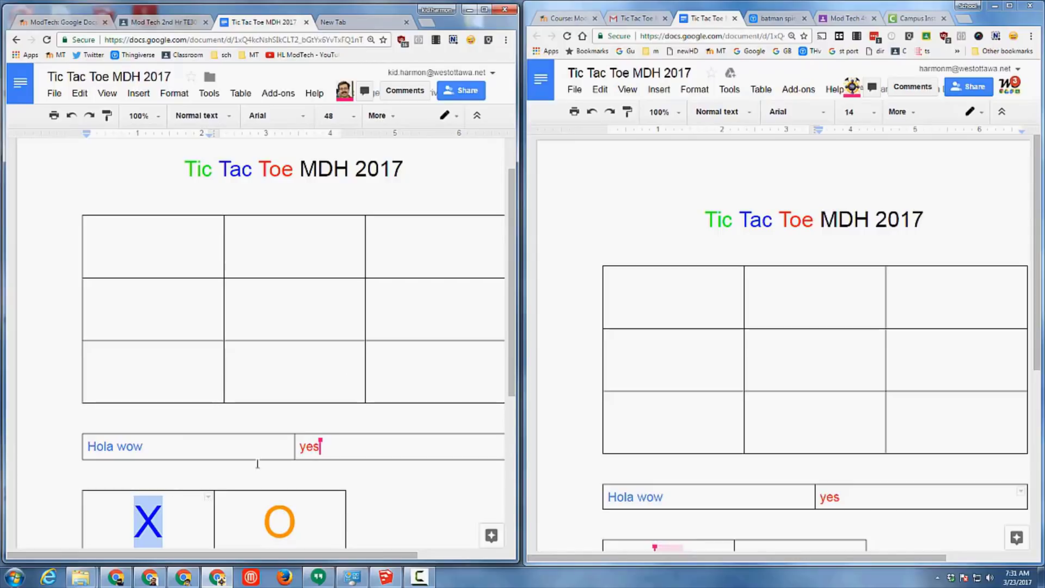
pyautogui.click(267, 317)
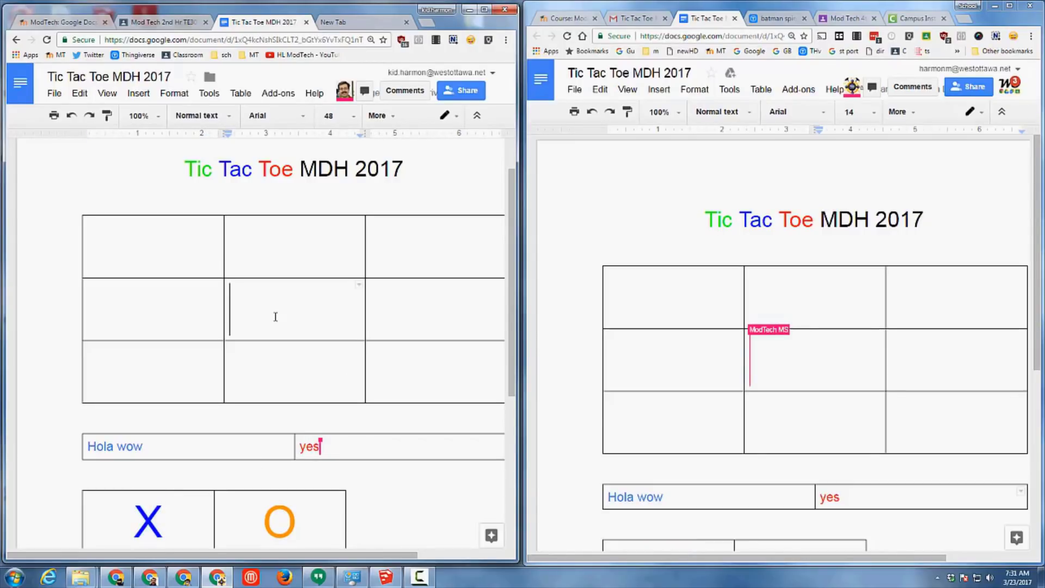
pyautogui.hotkey('ctrl', 'v')
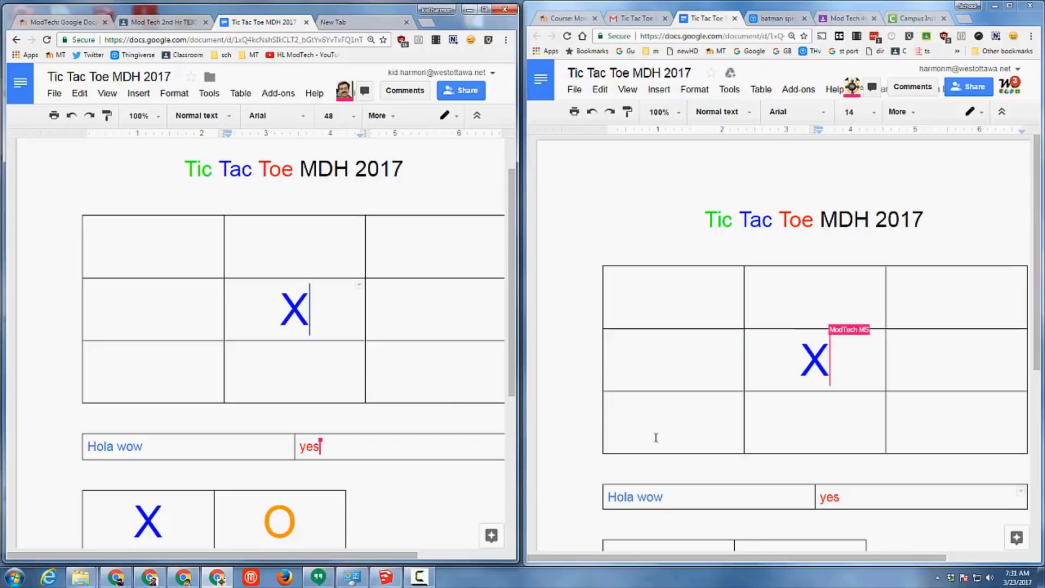
# - In the recipient's copy, select the orange O piece and choose the board's top-left cell as its destination
pyautogui.click(747, 519)
pyautogui.scroll(-1, 818, 482)
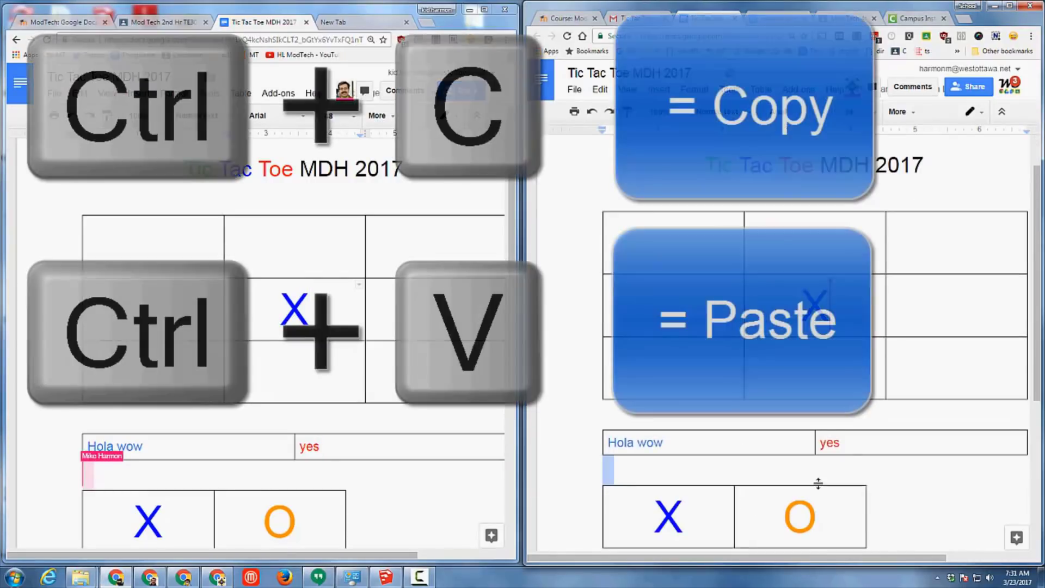
pyautogui.moveTo(818, 514); pyautogui.dragTo(782, 508)
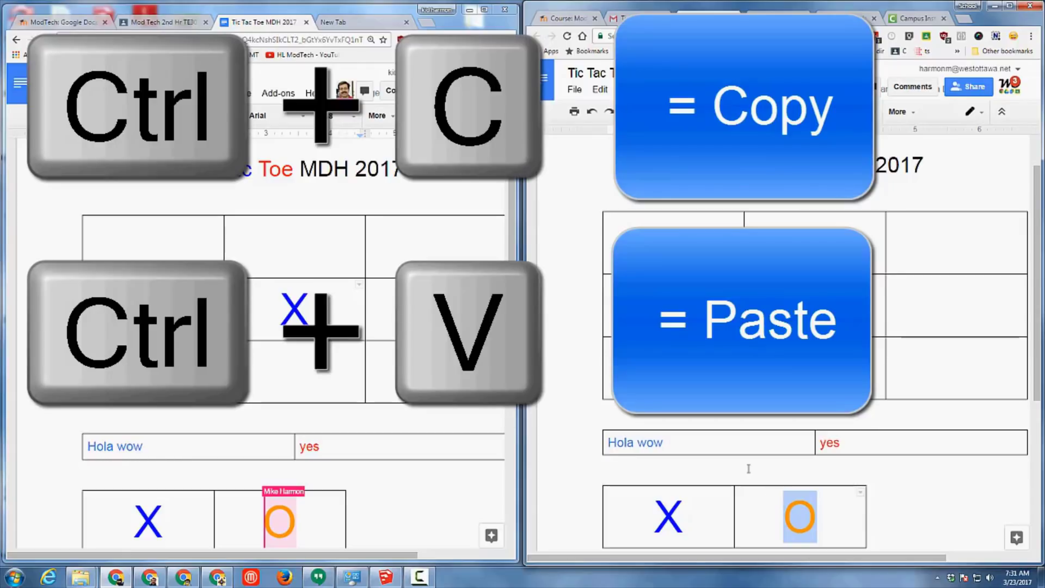
pyautogui.click(675, 245)
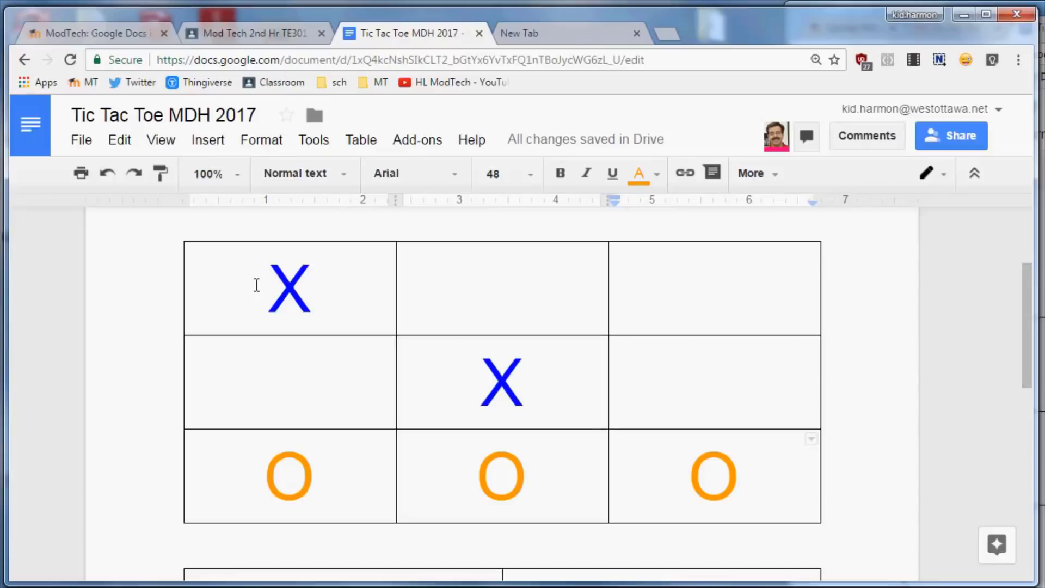
# - Clear the X pieces from the top and middle rows of the board, keeping the table itself
pyautogui.moveTo(256, 284); pyautogui.dragTo(674, 294)
pyautogui.press('Delete')
pyautogui.moveTo(327, 377); pyautogui.dragTo(648, 377)
pyautogui.press('Delete')
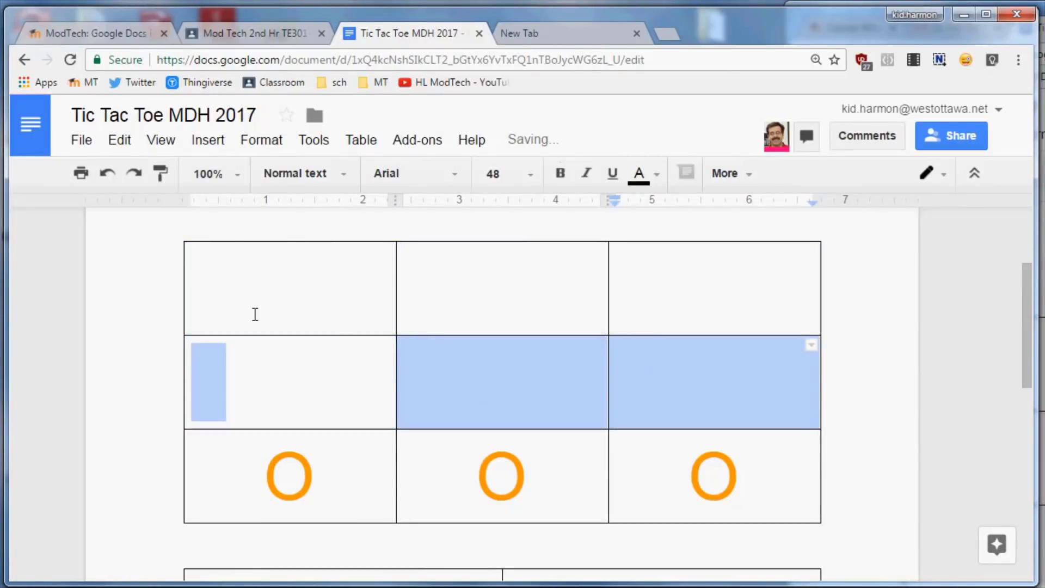
# - Delete the whole board table and undo that deletion
pyautogui.moveTo(254, 294); pyautogui.dragTo(770, 452)
pyautogui.press('BackSpace')
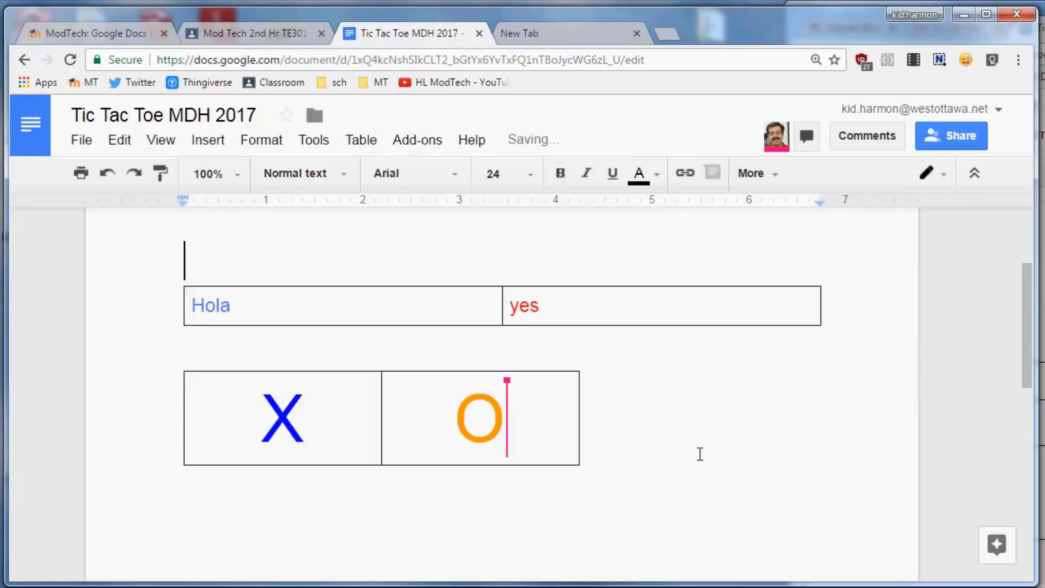
pyautogui.hotkey('ctrl', 'z')
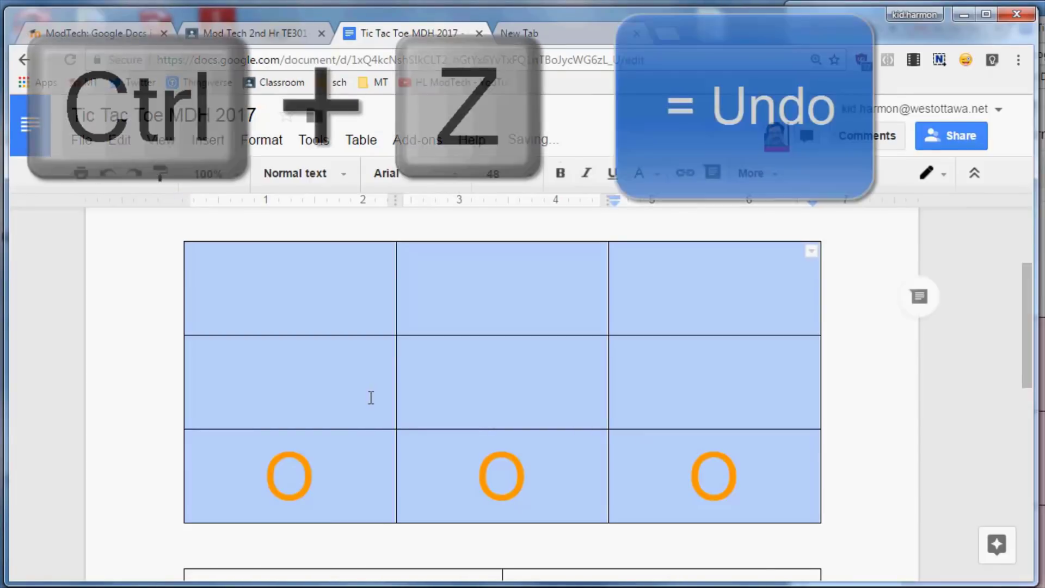
# - Clear the three orange O pieces from the bottom row of the board
pyautogui.click(369, 396)
pyautogui.click(214, 484)
pyautogui.moveTo(476, 484); pyautogui.dragTo(735, 482)
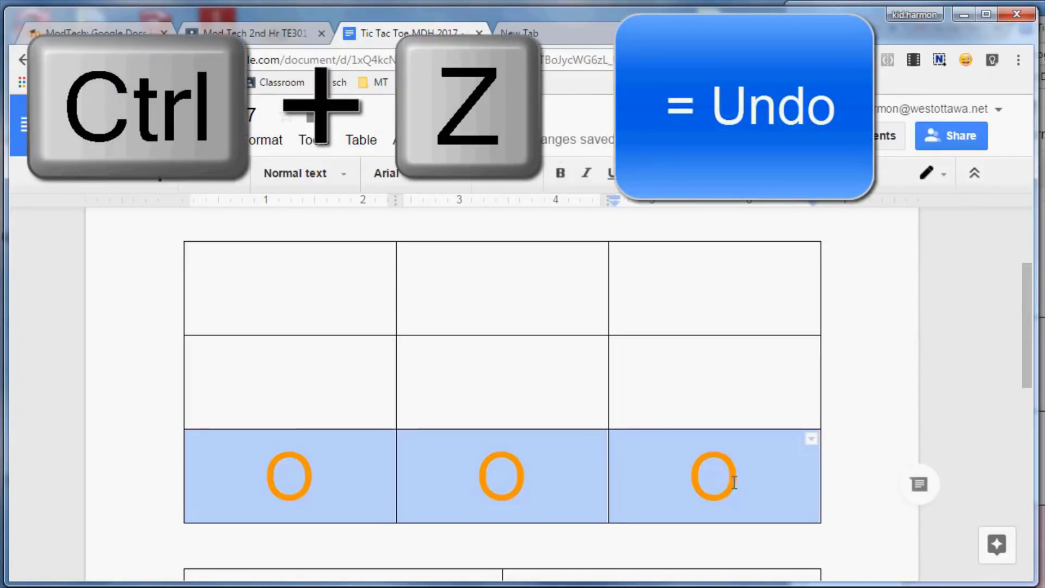
pyautogui.press('BackSpace')
pyautogui.click(485, 442)
pyautogui.moveTo(315, 442); pyautogui.dragTo(798, 479)
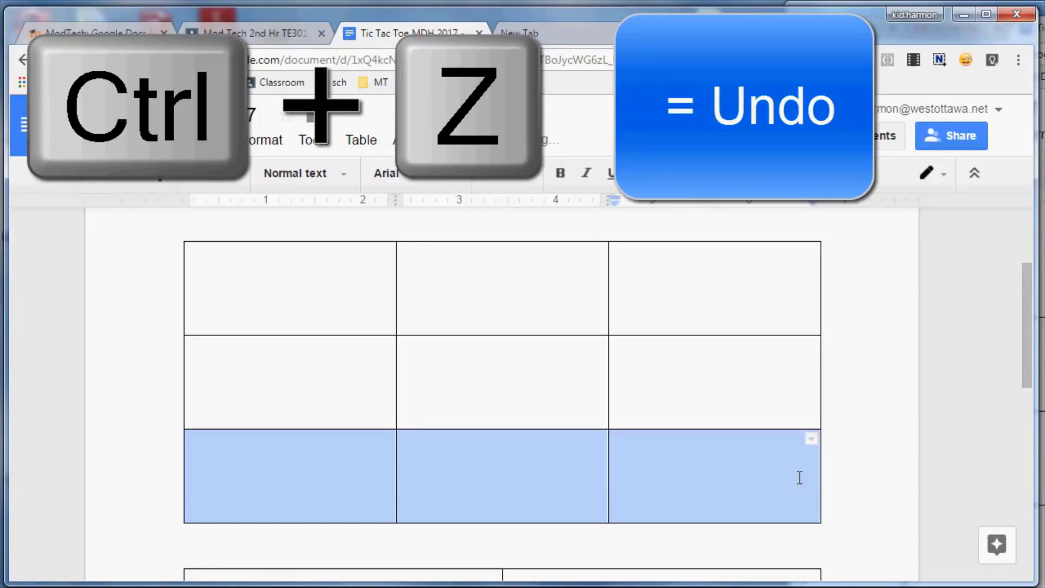
pyautogui.moveTo(744, 392); pyautogui.dragTo(309, 389)
pyautogui.moveTo(296, 294); pyautogui.dragTo(301, 431)
pyautogui.click(480, 235)
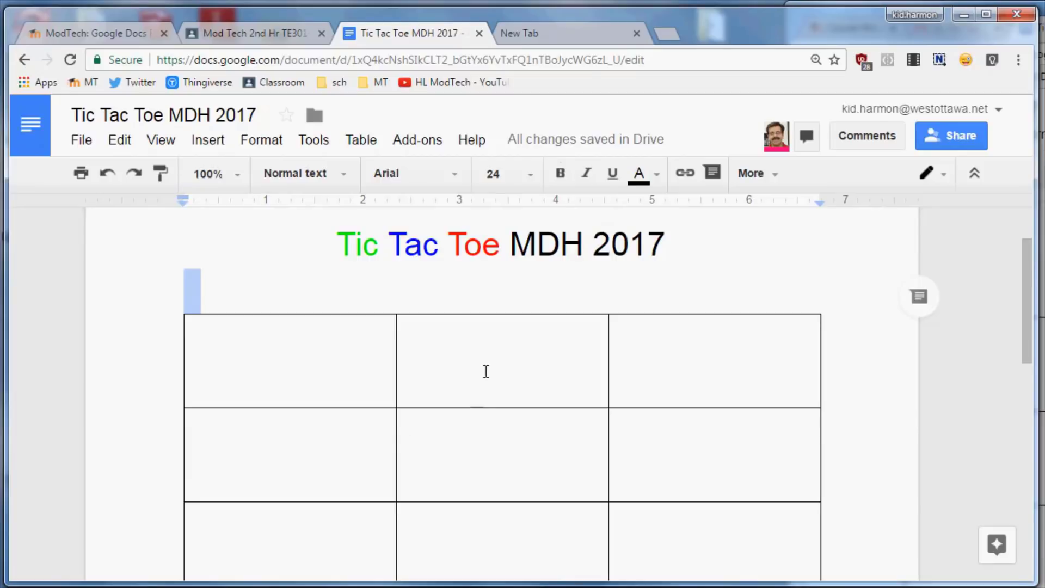
pyautogui.moveTo(486, 371); pyautogui.dragTo(450, 518)
pyautogui.click(630, 319)
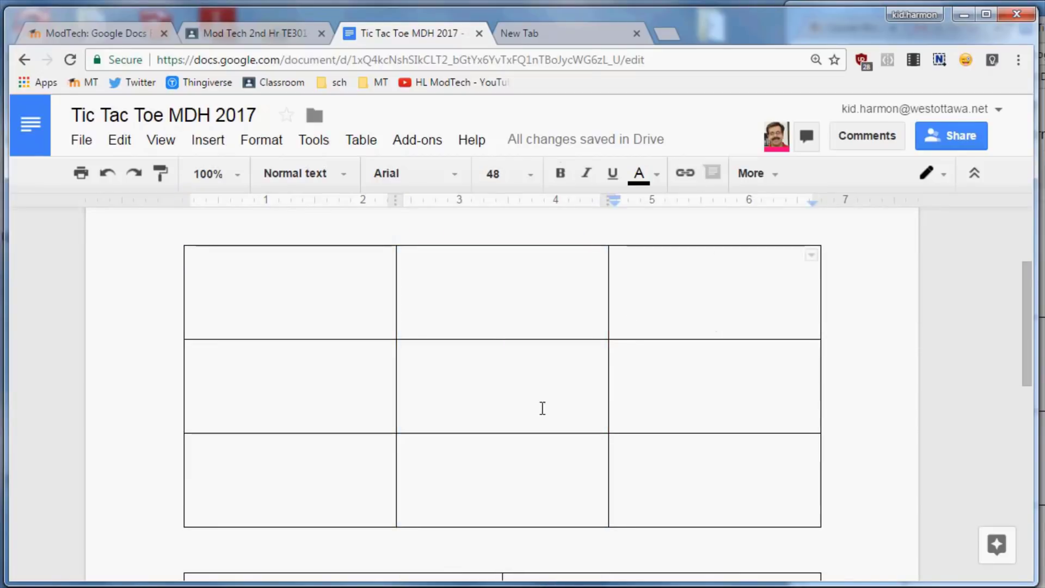
pyautogui.scroll(3, 541, 408)
pyautogui.scroll(-3, 535, 422)
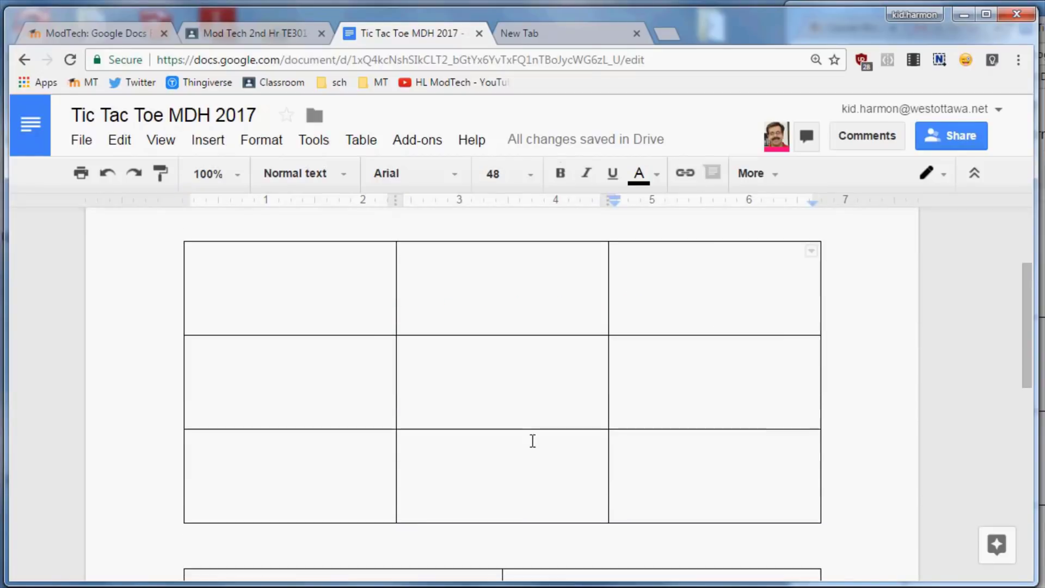